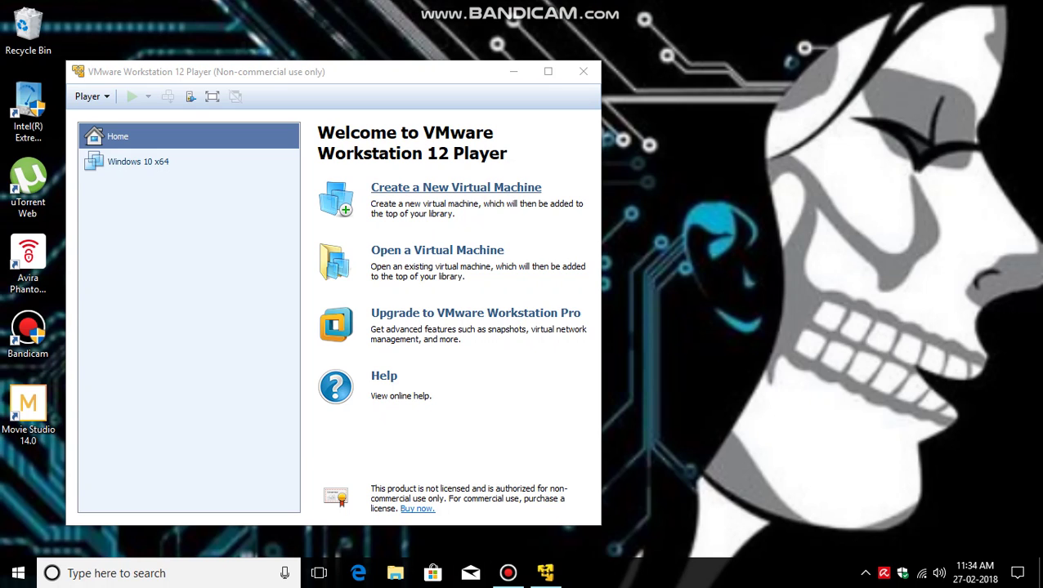
# Create a new virtual machine from E:\data\onedrive\OS files\ISOs and other files\Windows Me (115 - OEM Full).iso
pyautogui.click(455, 187)
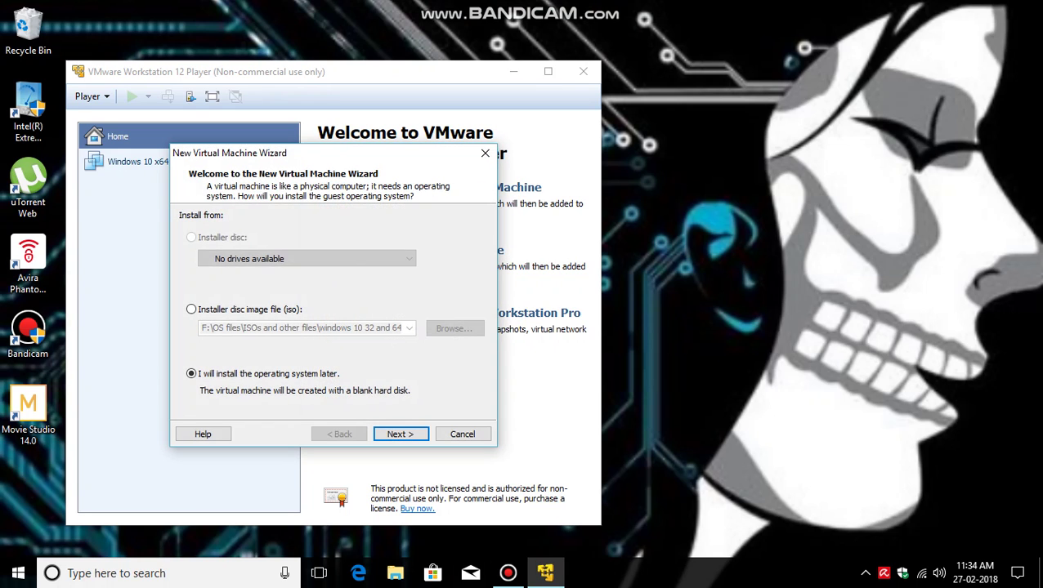
pyautogui.click(192, 309)
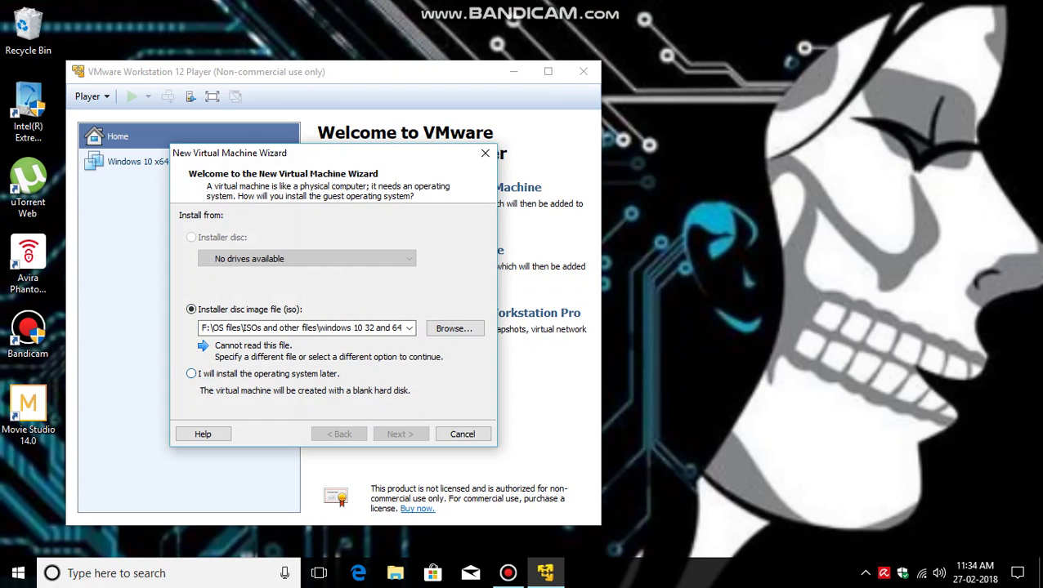
pyautogui.click(454, 327)
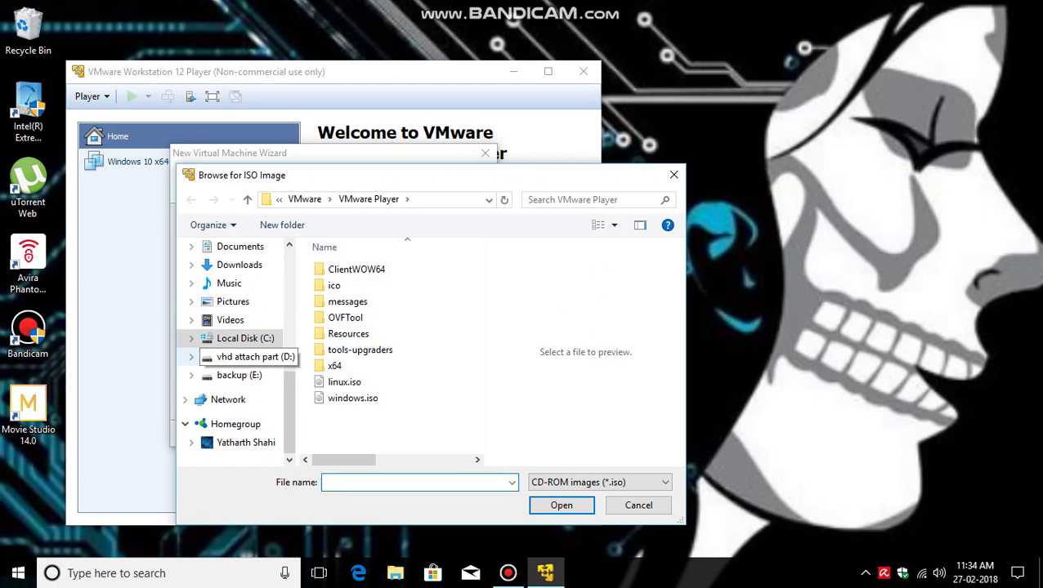
pyautogui.click(238, 375)
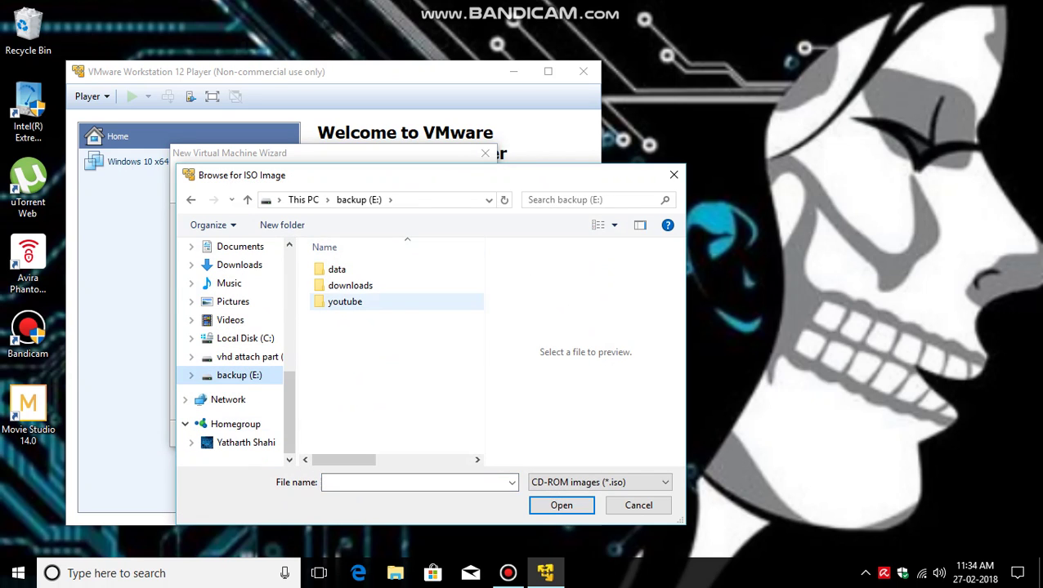
pyautogui.doubleClick(336, 269)
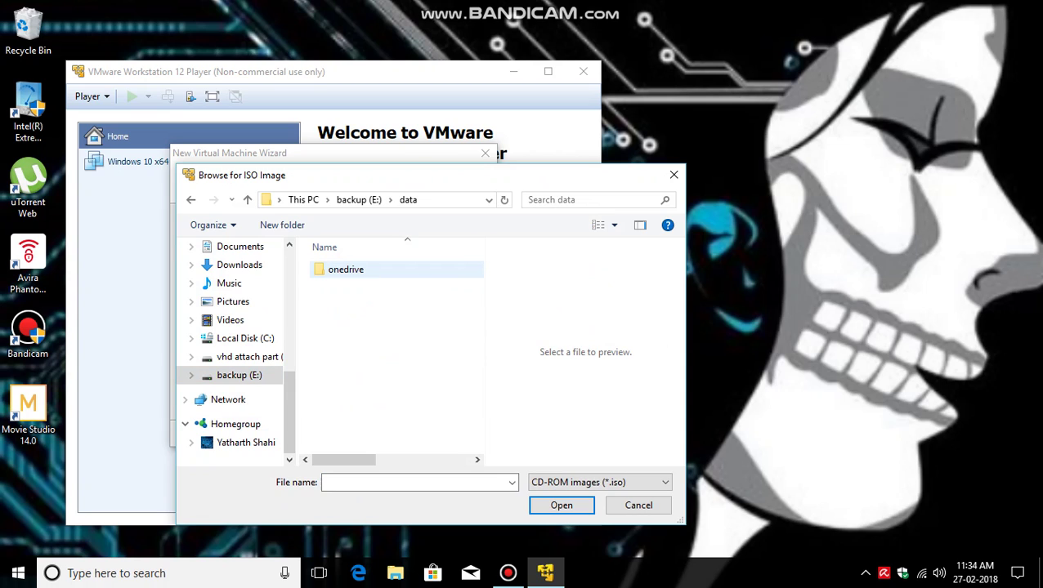
pyautogui.doubleClick(339, 269)
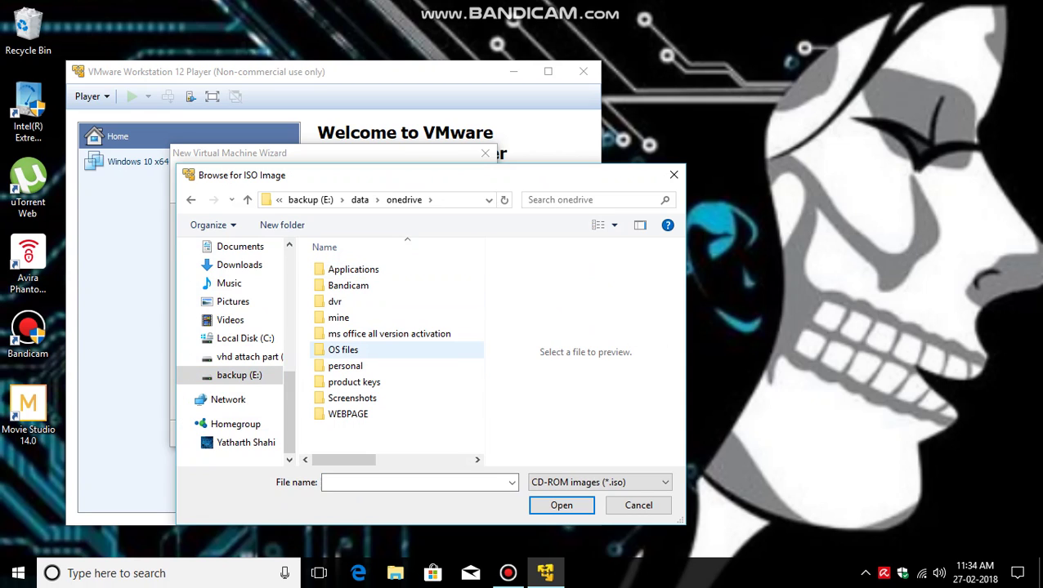
pyautogui.click(343, 350)
pyautogui.click(343, 350)
pyautogui.press('Return')
pyautogui.press('Return')
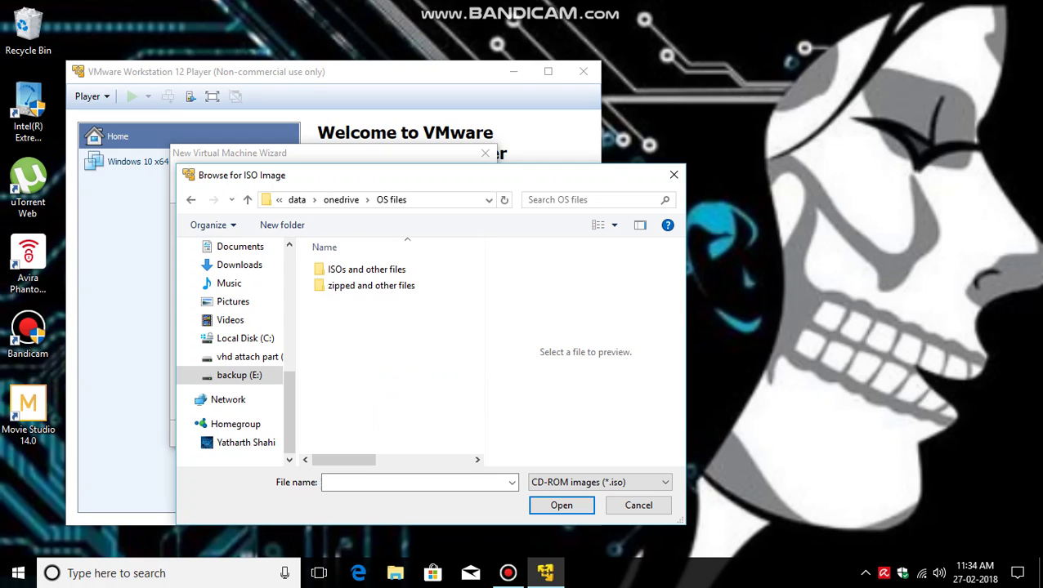
pyautogui.doubleClick(366, 270)
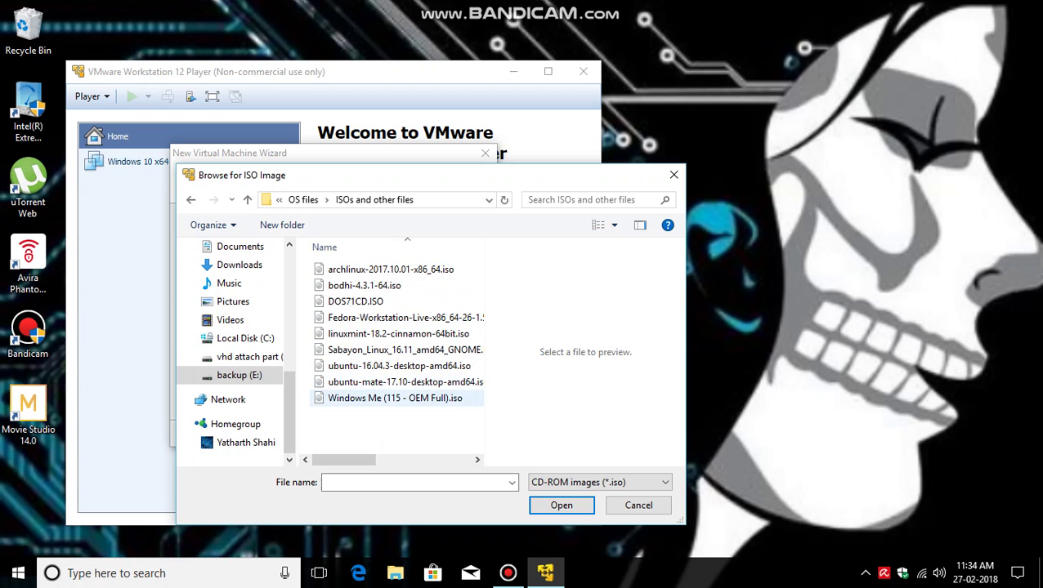
pyautogui.click(384, 399)
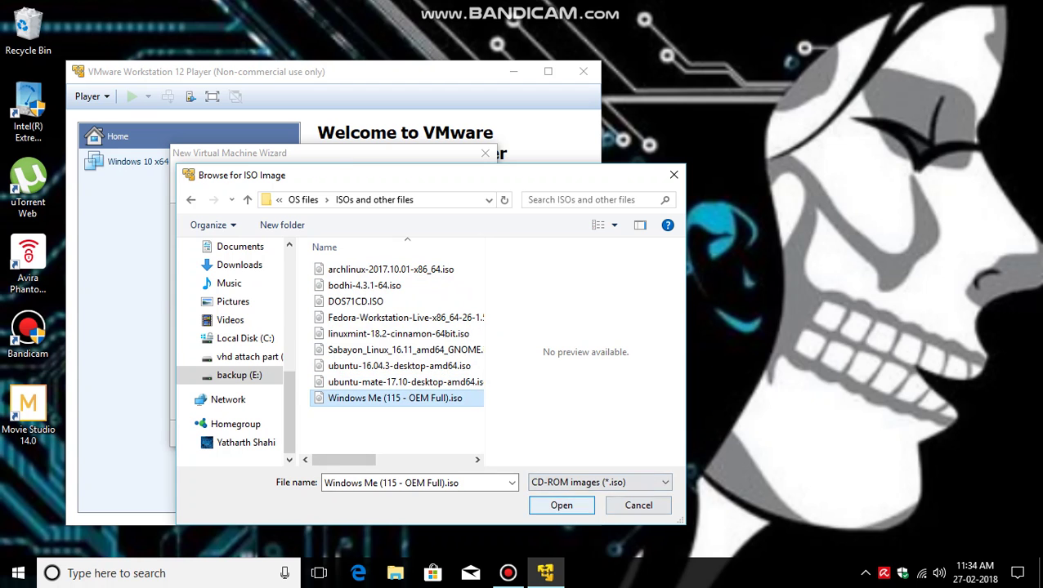
pyautogui.click(561, 505)
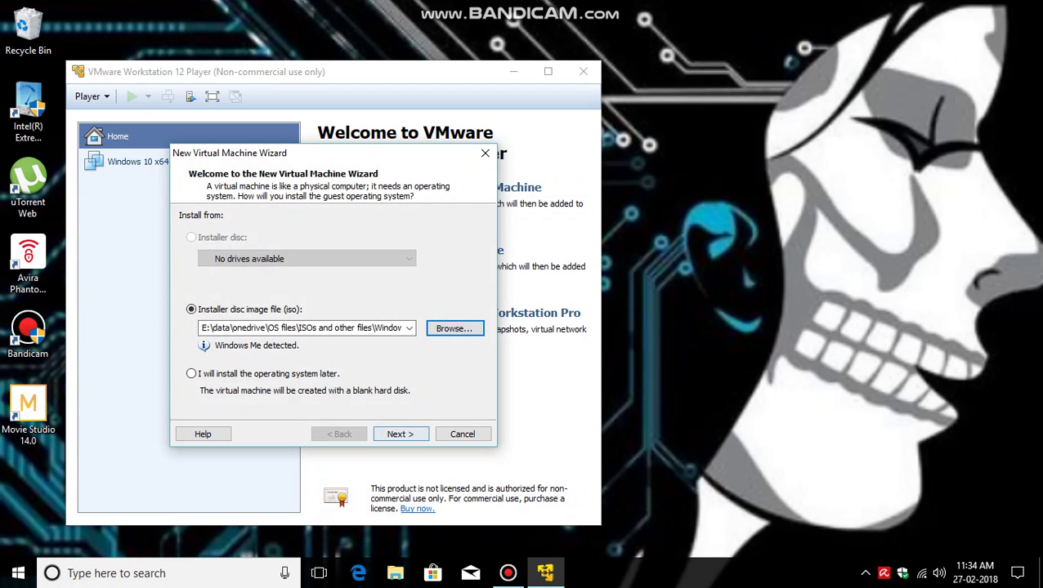
# Name the virtual machine 'Windows Me test' by adding ' test' to the suggested name
pyautogui.press('Return')
pyautogui.press('End')
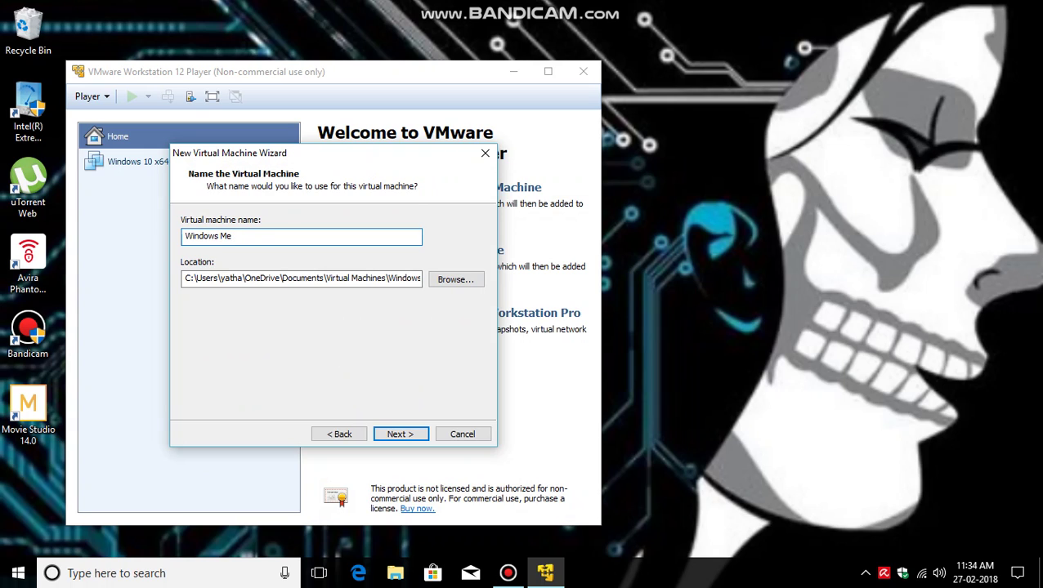
pyautogui.write('test')
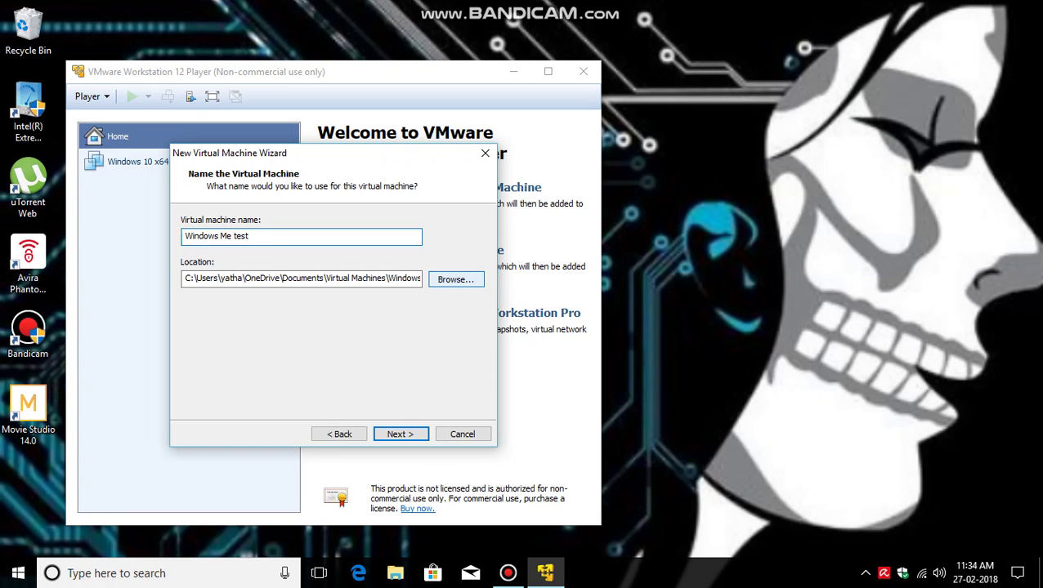
# Store the machine in a new folder created under C:\vmware
pyautogui.click(455, 279)
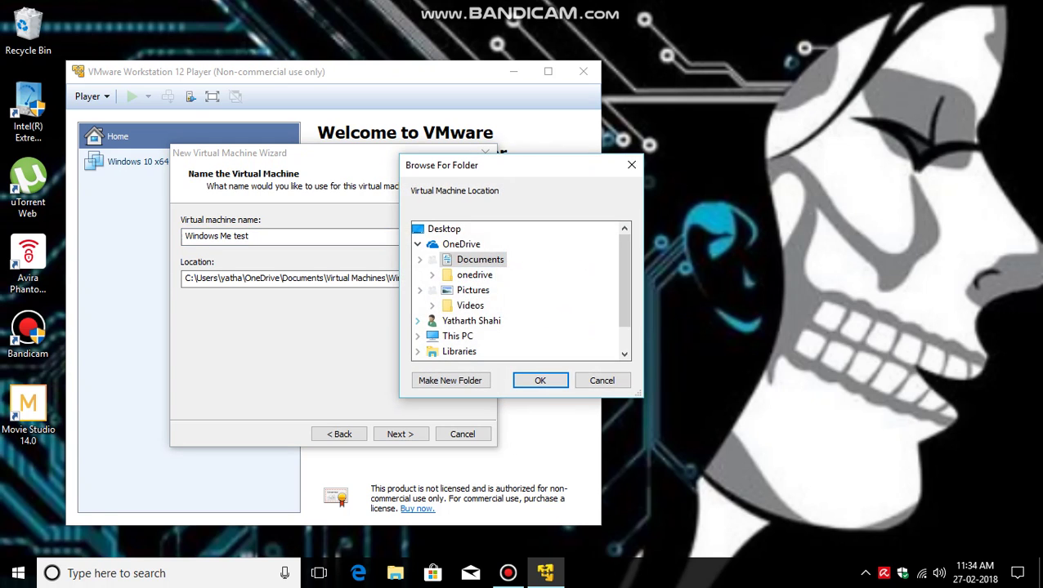
pyautogui.doubleClick(466, 314)
pyautogui.scroll(-2, 521, 290)
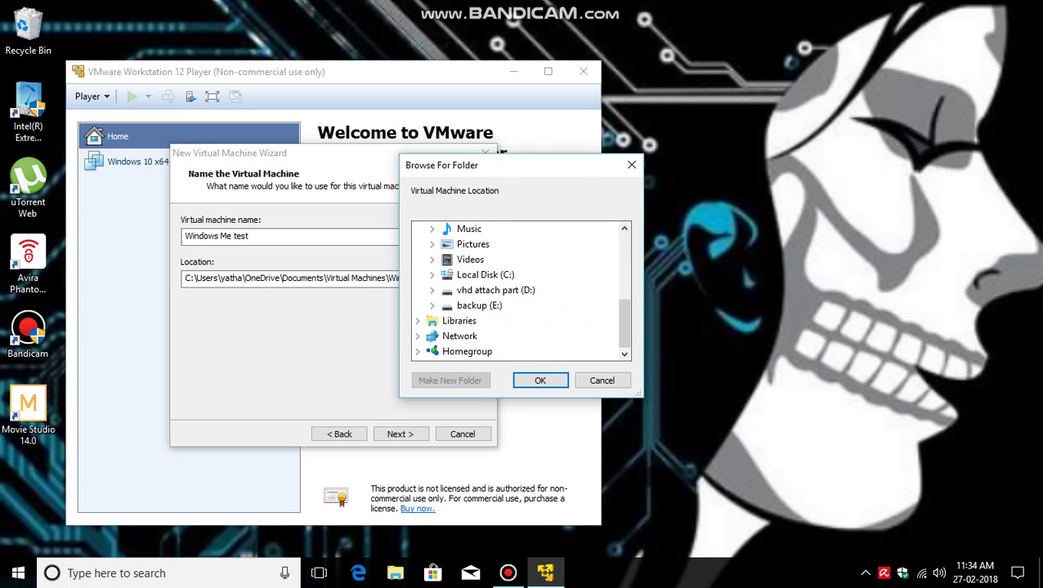
pyautogui.doubleClick(486, 274)
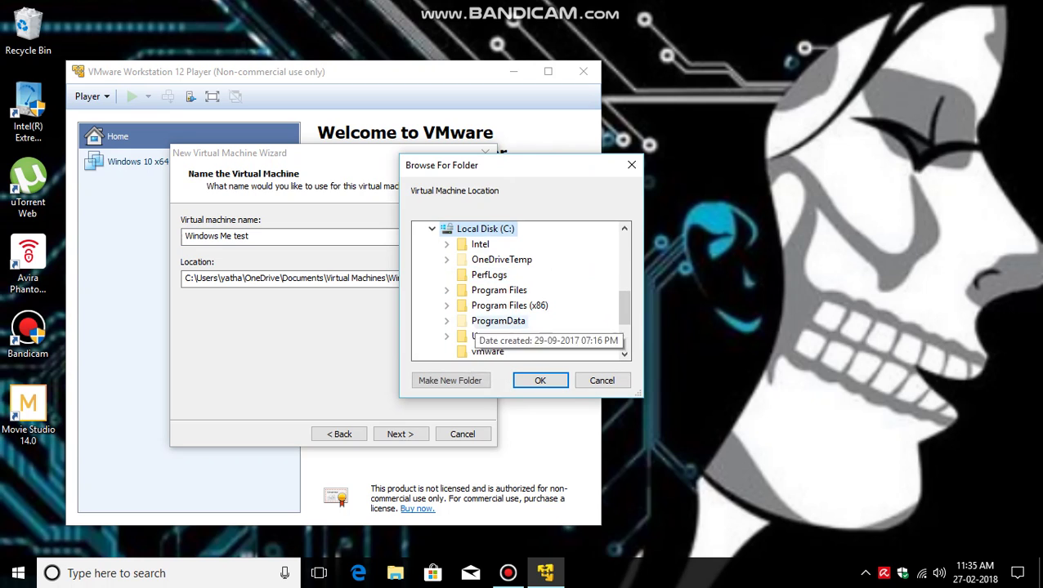
pyautogui.scroll(-2, 490, 318)
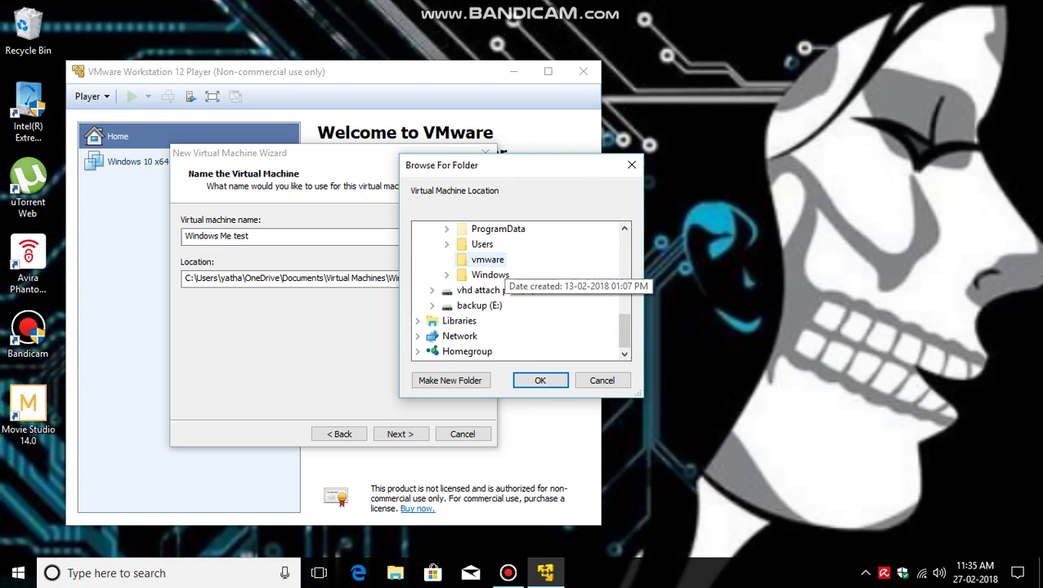
pyautogui.click(487, 259)
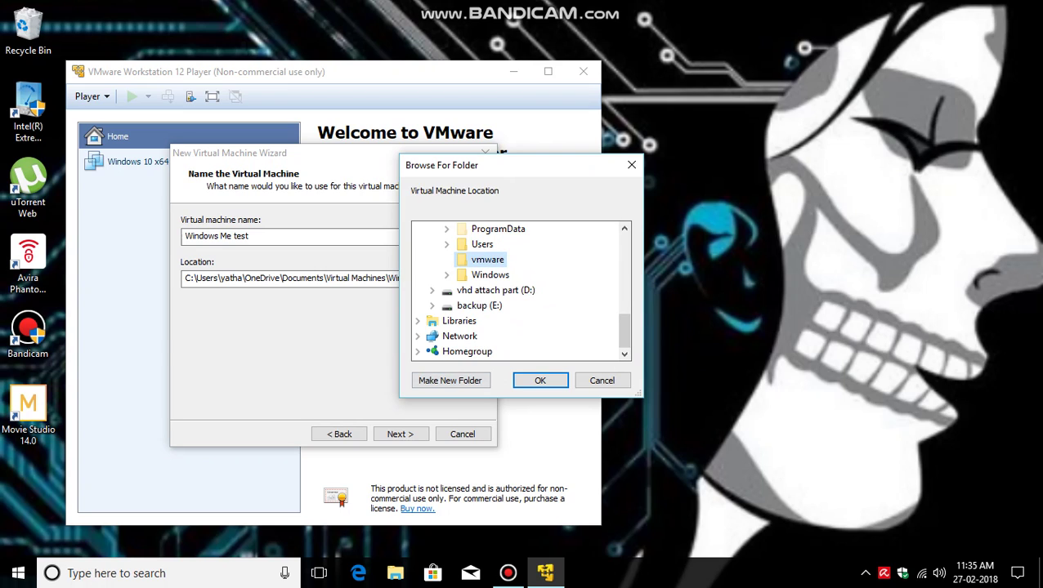
pyautogui.click(449, 380)
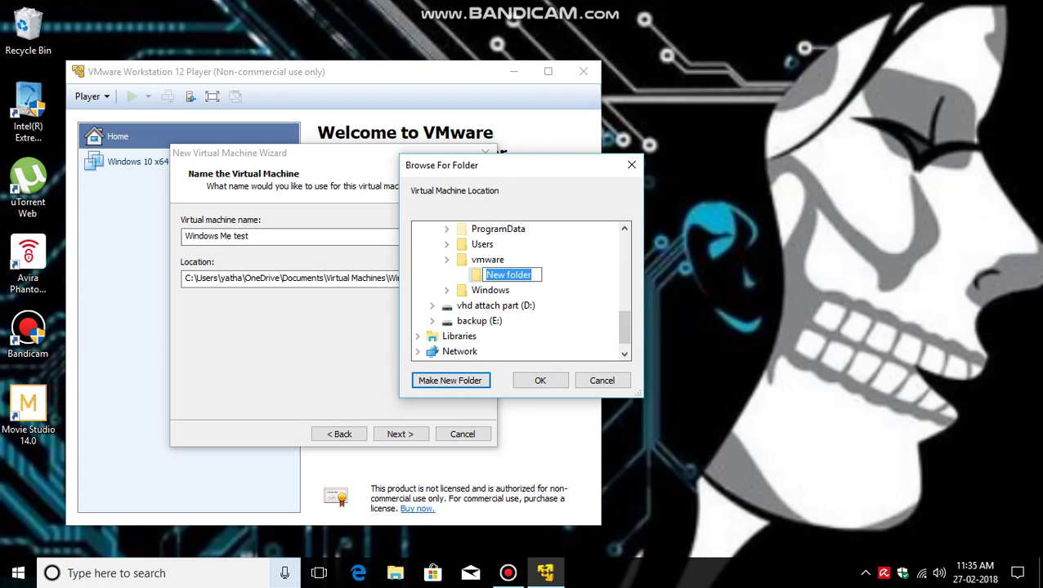
pyautogui.press('BackSpace')
pyautogui.write('win')
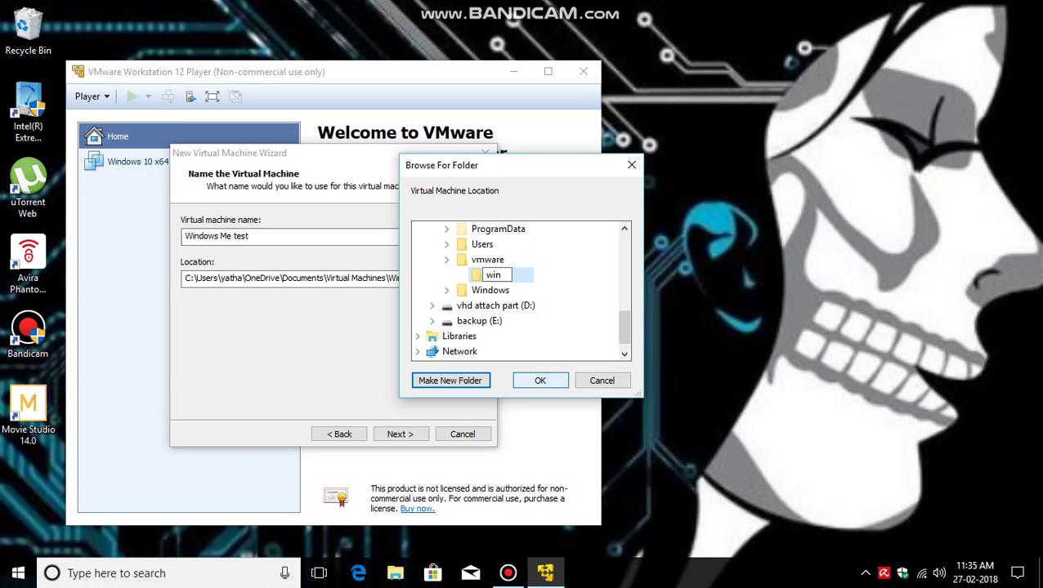
pyautogui.press('Return')
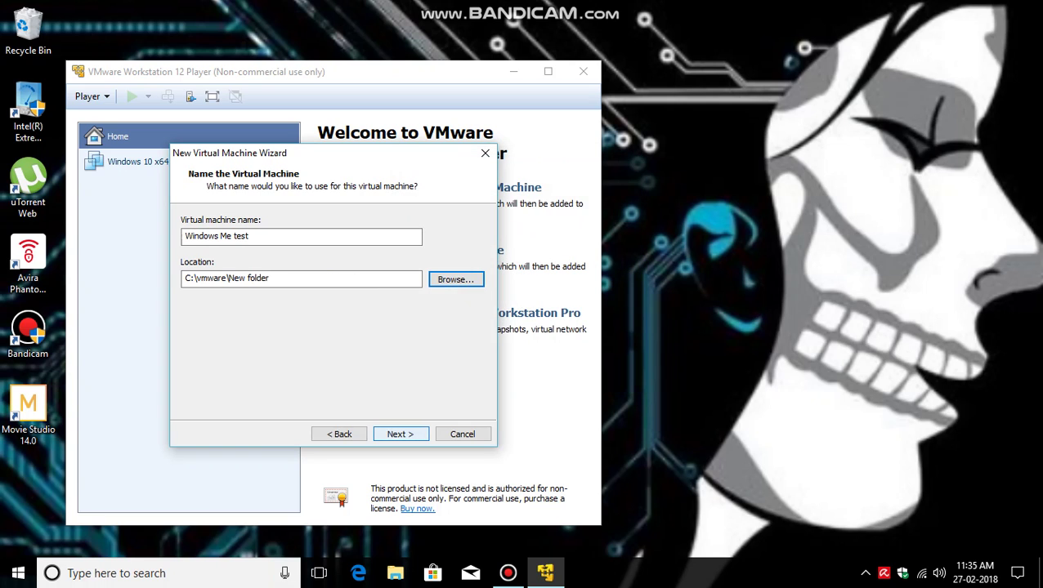
# Raise the maximum disk size to 10.0 GB and continue to the settings summary
pyautogui.press('Return')
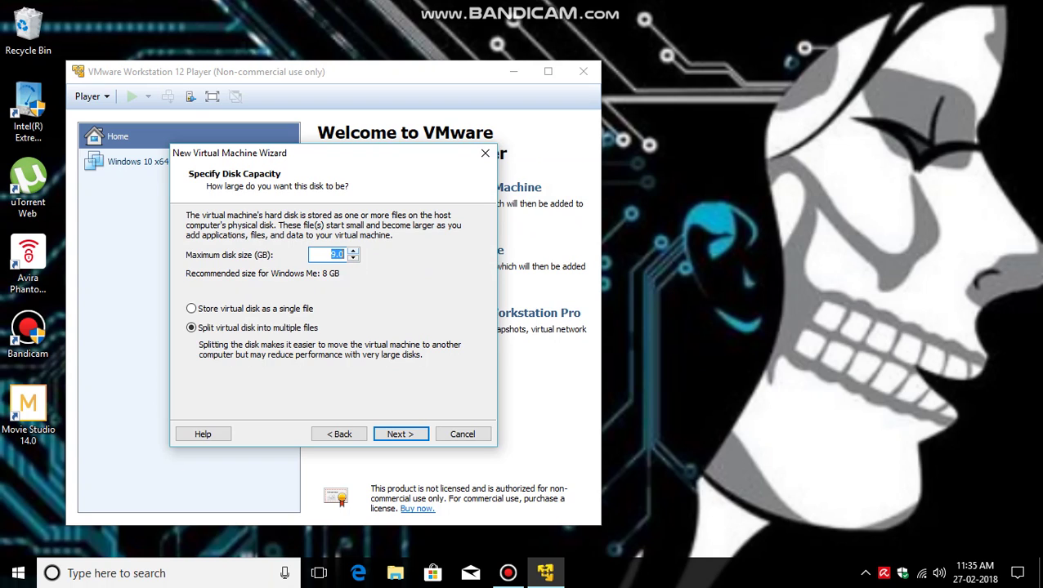
pyautogui.press('Up')
pyautogui.press('Return')
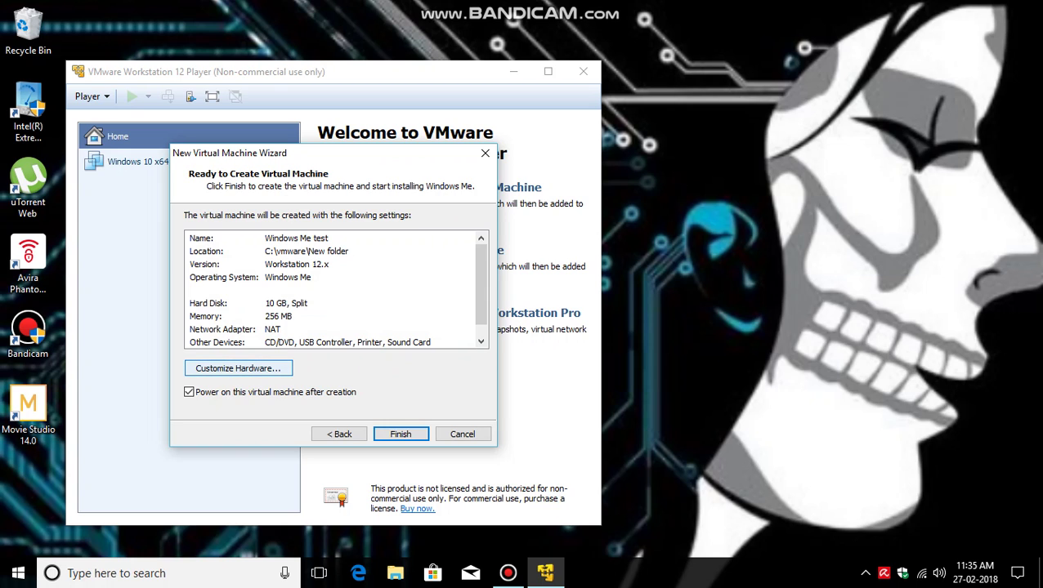
# Increase the machine's memory from 256 MB to 512 MB in the hardware settings
pyautogui.click(238, 369)
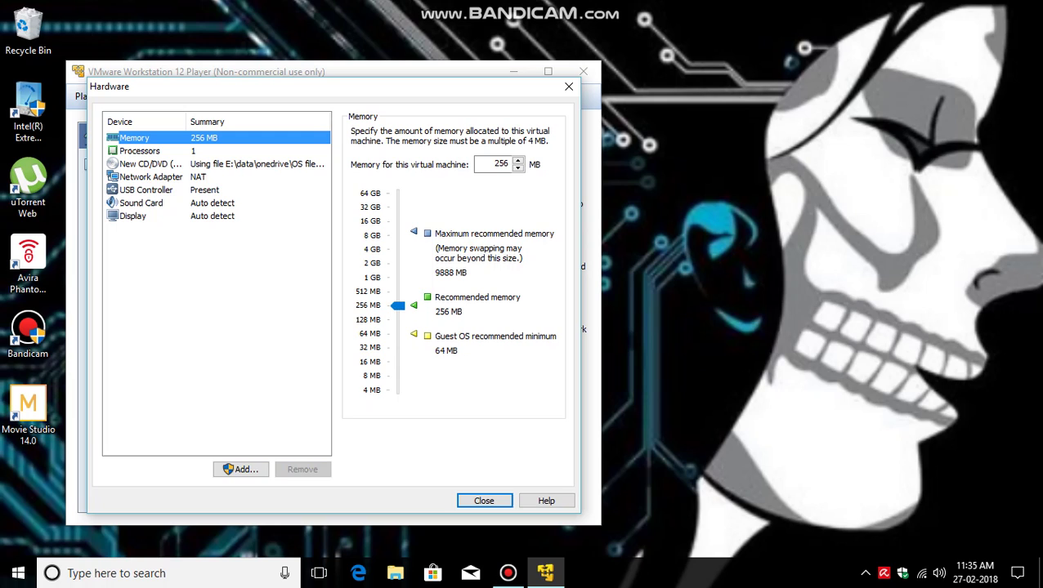
pyautogui.moveTo(397, 305); pyautogui.dragTo(397, 291)
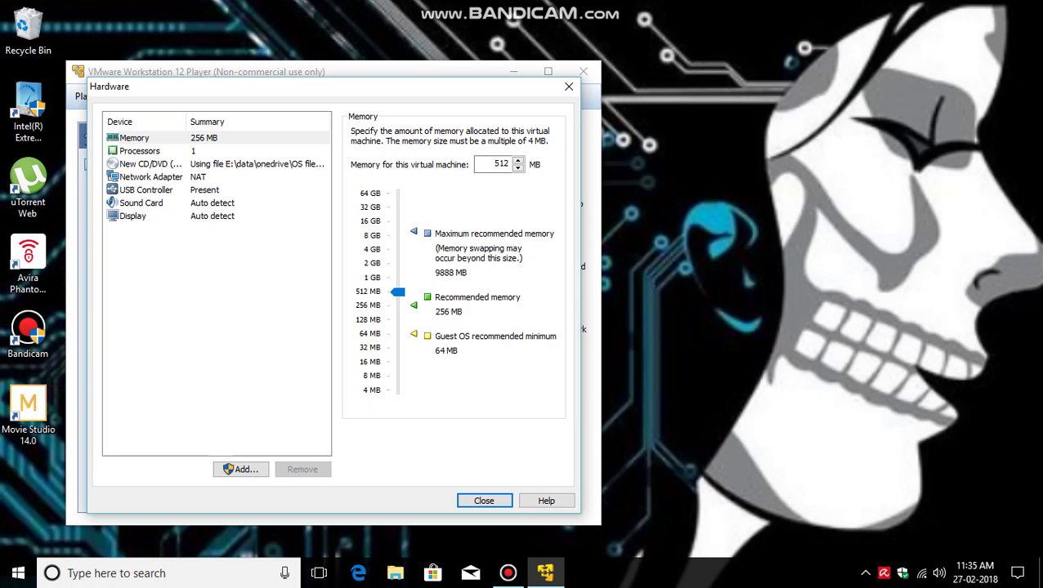
pyautogui.press('Return')
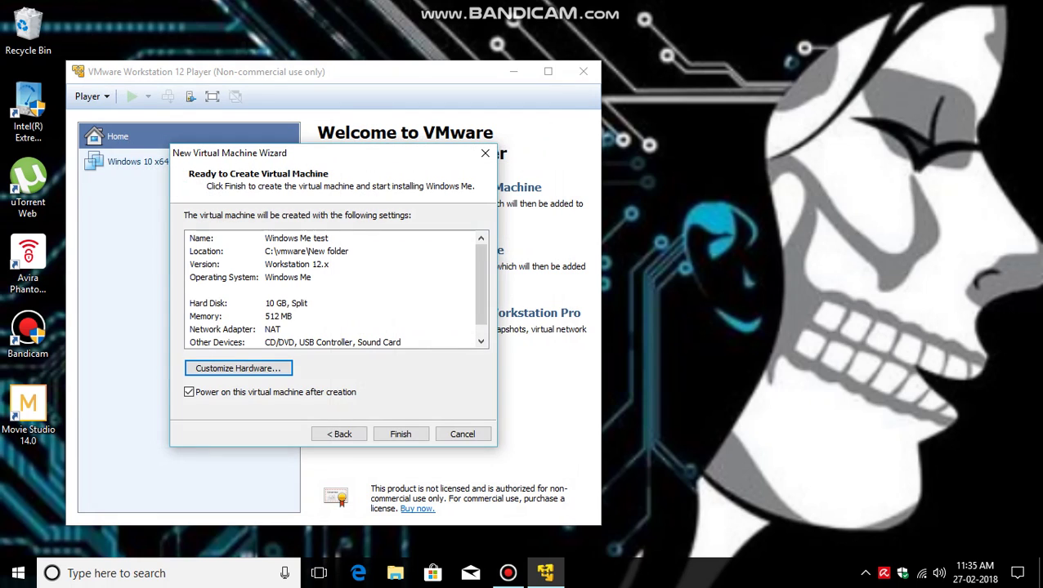
# Finish and power on Windows Me test, maximize its window, and postpone the VMware Tools download
pyautogui.press('Return')
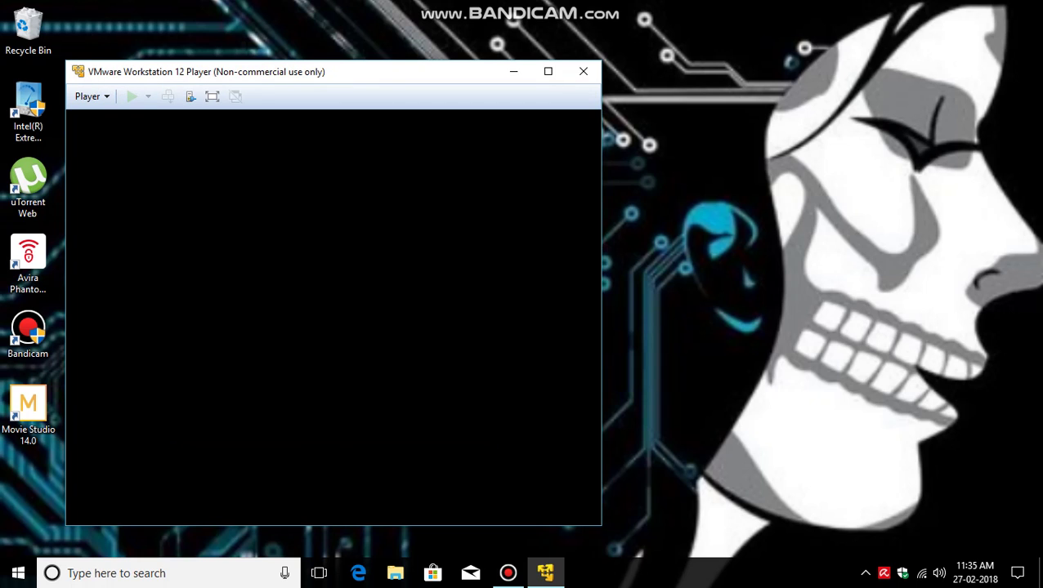
pyautogui.click(548, 71)
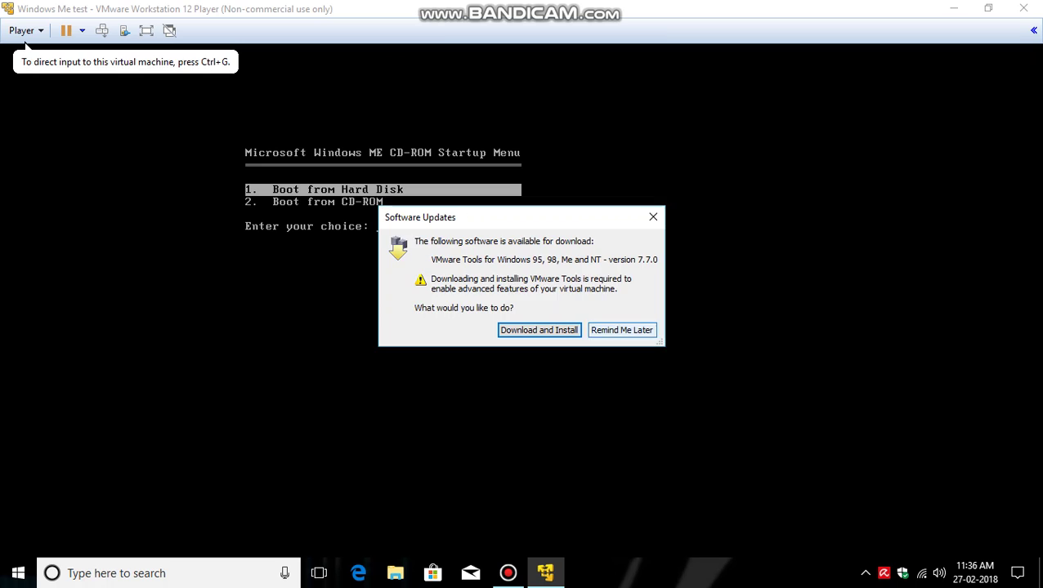
pyautogui.click(621, 330)
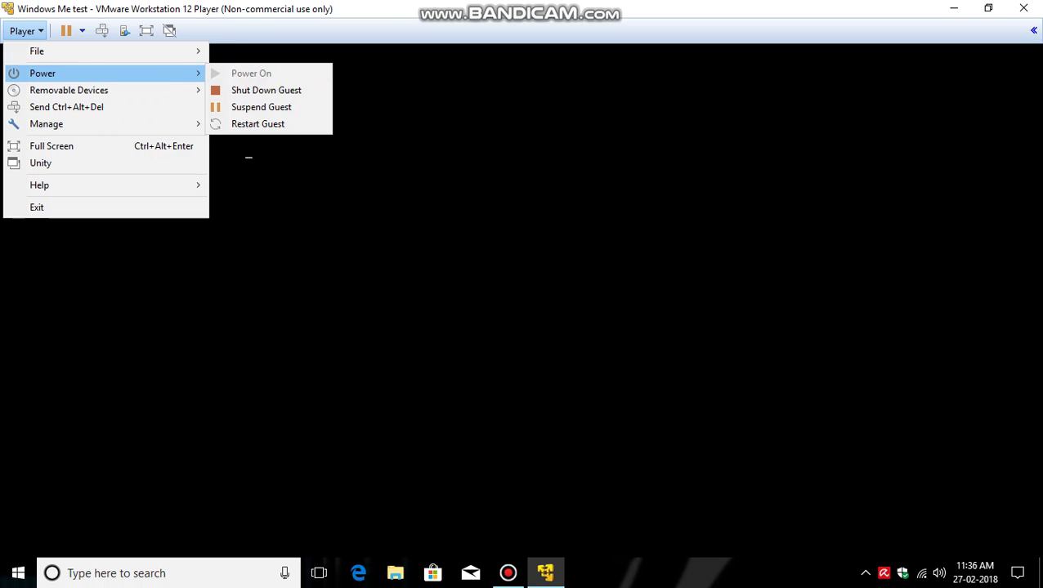
# Restart the Windows Me guest and halt the CD-ROM startup menu countdown
pyautogui.click(257, 124)
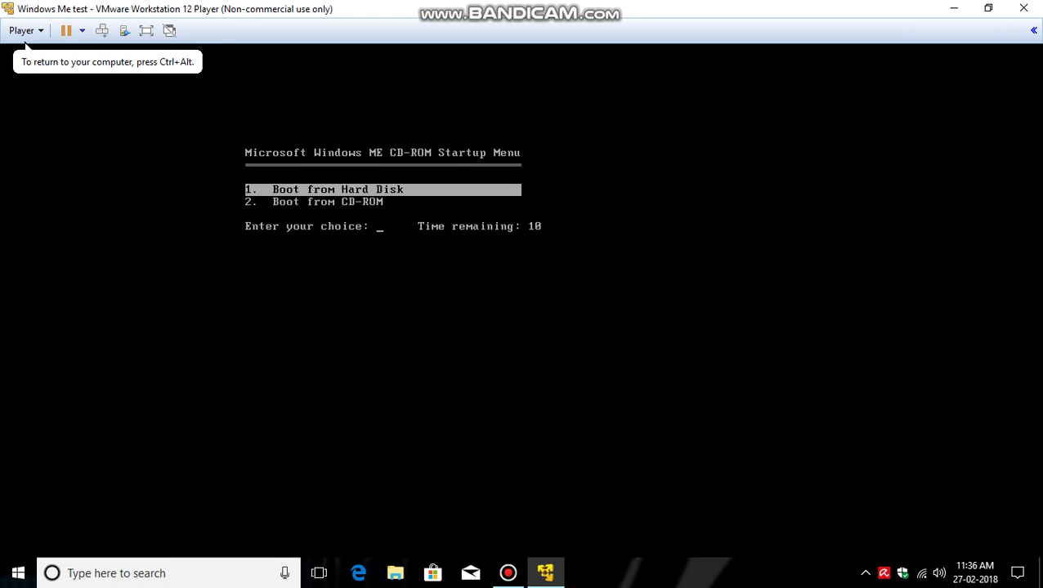
pyautogui.press('Up')
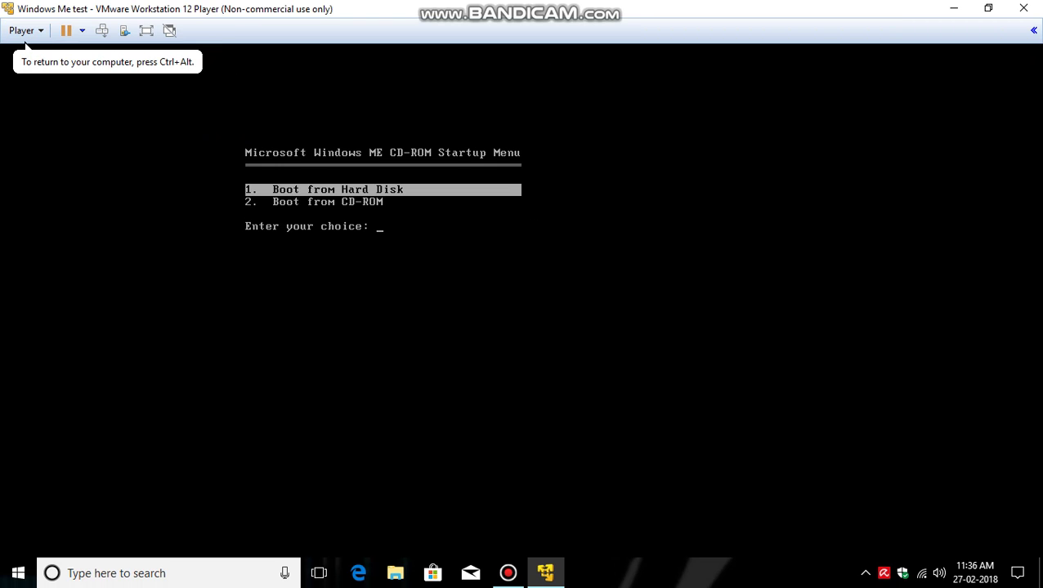
# Boot from the CD-ROM and start Windows Setup from the CD
pyautogui.press('Down')
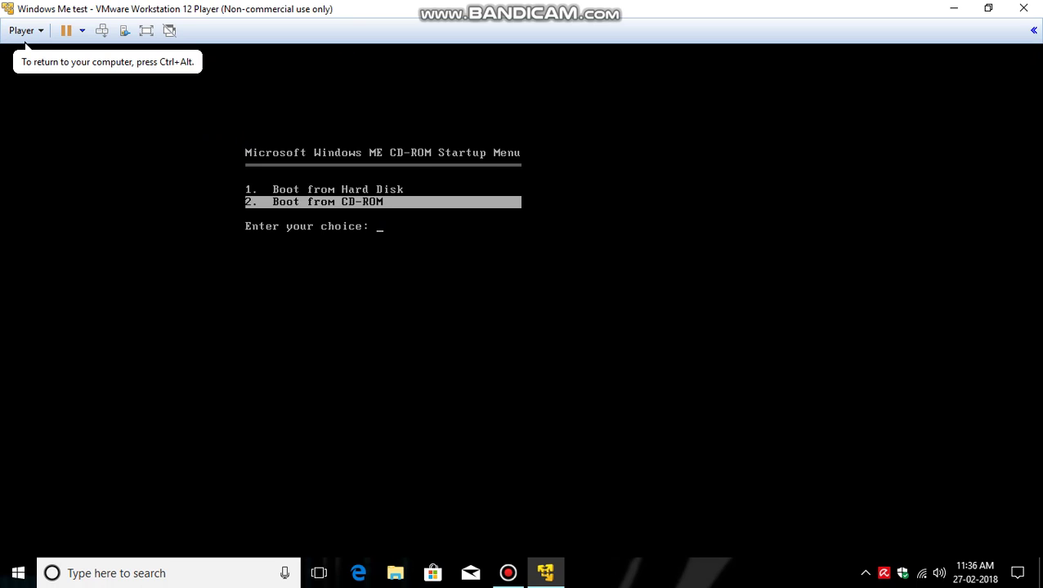
pyautogui.press('Return')
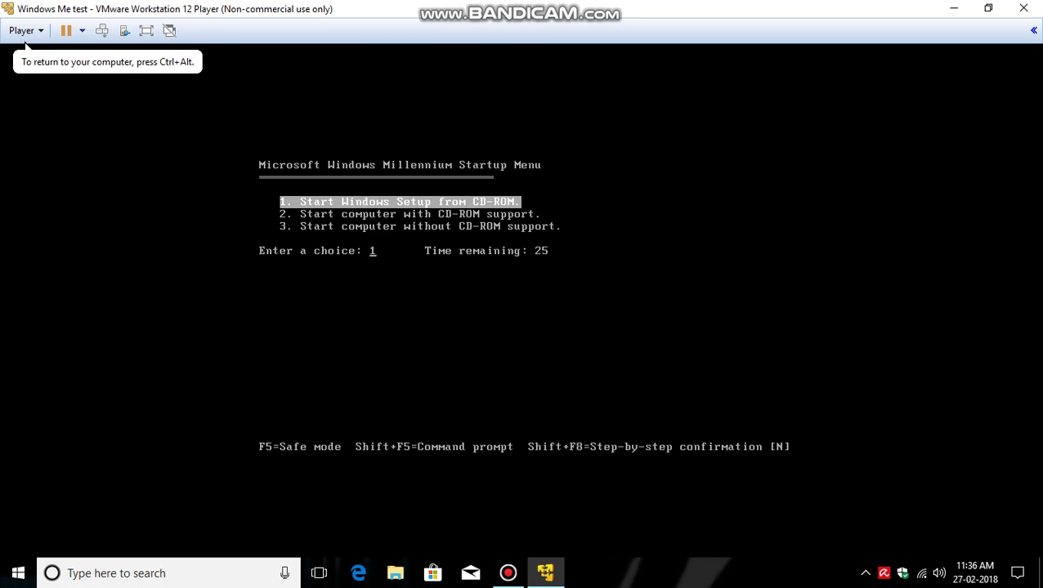
pyautogui.press('Return')
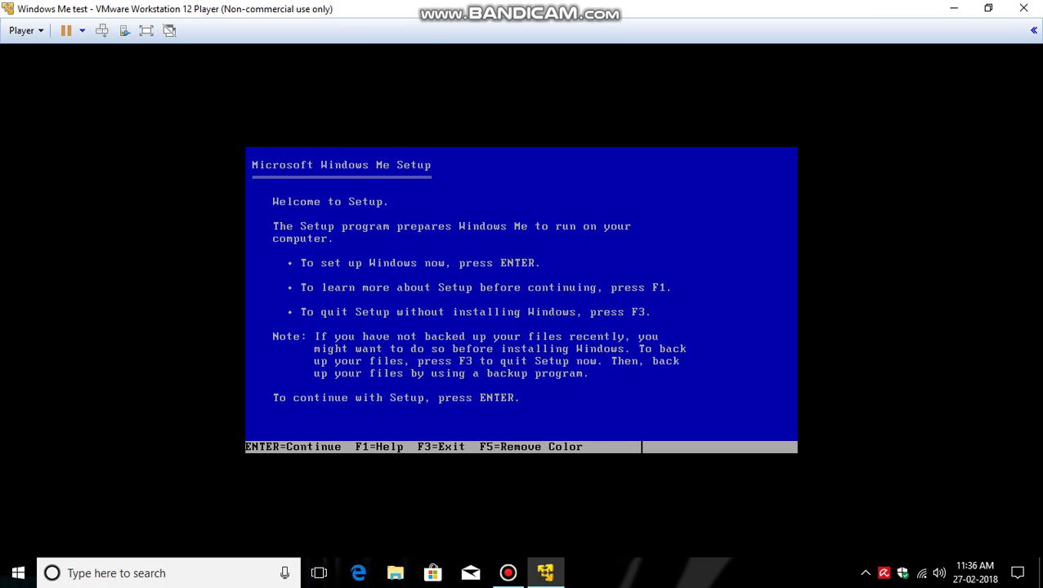
# Continue past the Setup welcome screen and enable large disk support
pyautogui.press('Return')
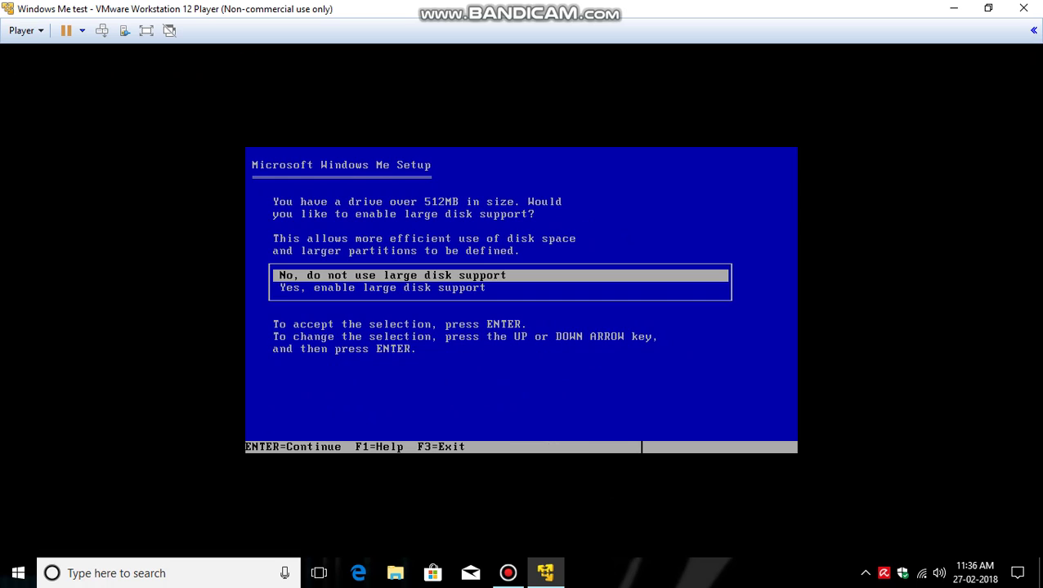
pyautogui.press('Down')
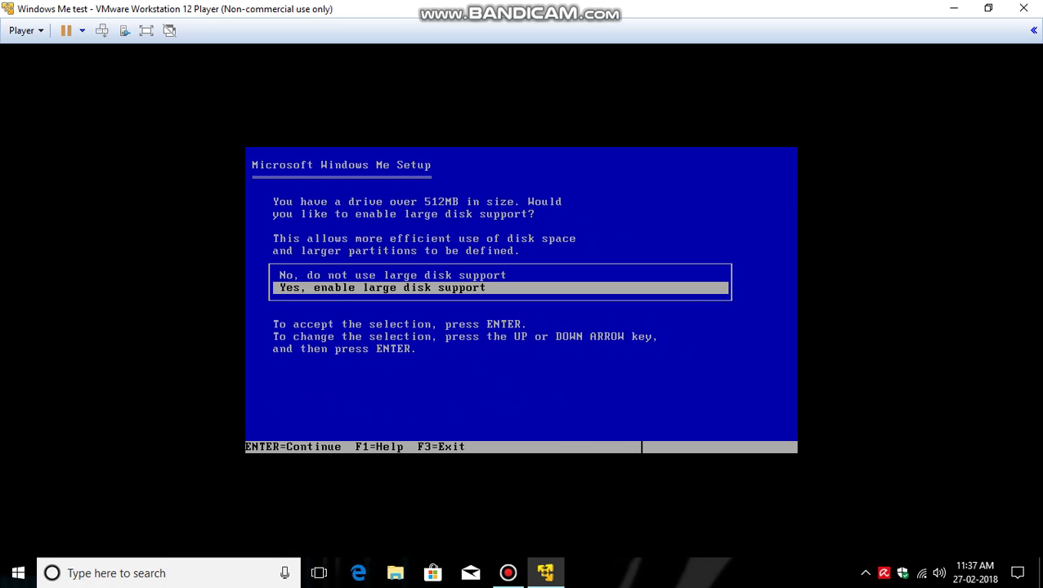
pyautogui.press('Return')
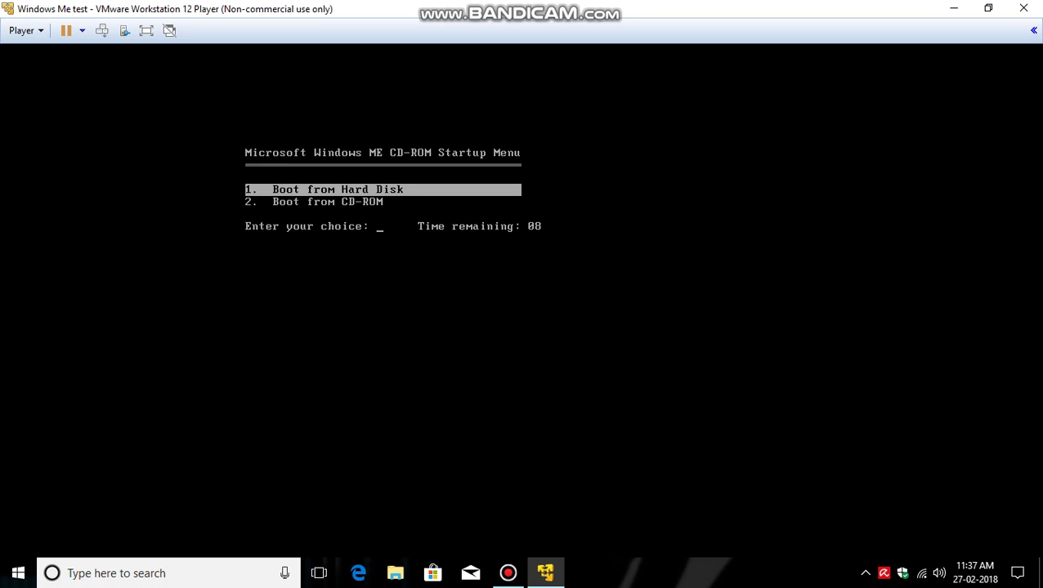
# Answer the boot menu prompt and restart the guest via the Power options
pyautogui.press('Return')
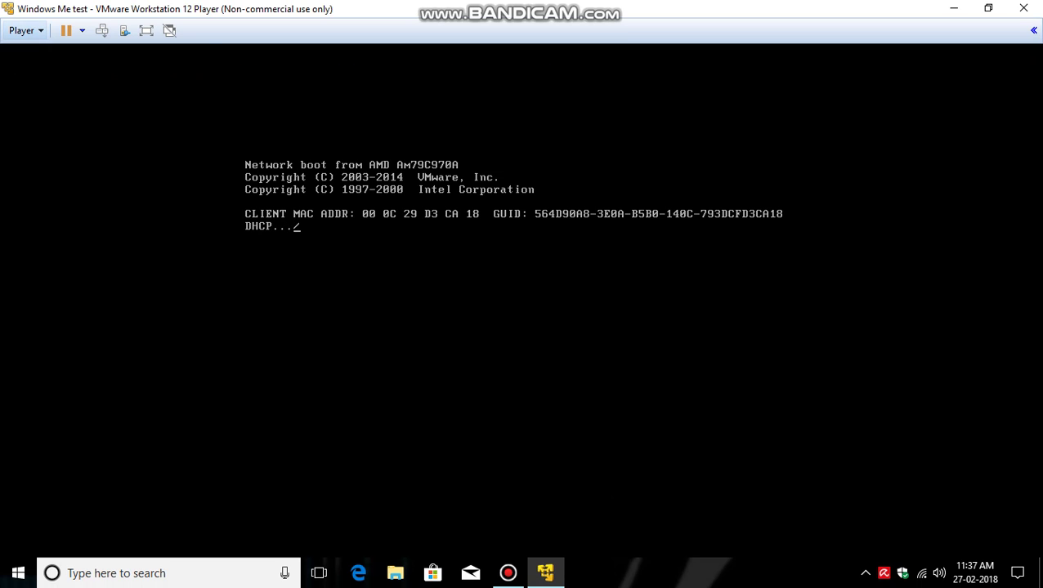
pyautogui.click(24, 30)
pyautogui.moveTo(43, 73)
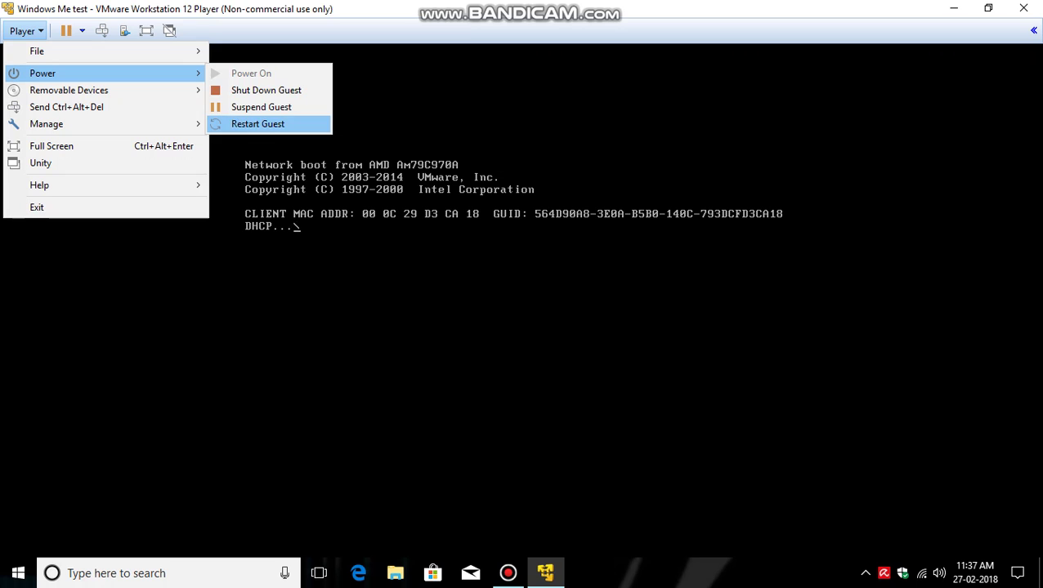
pyautogui.press('Return')
pyautogui.press('Return')
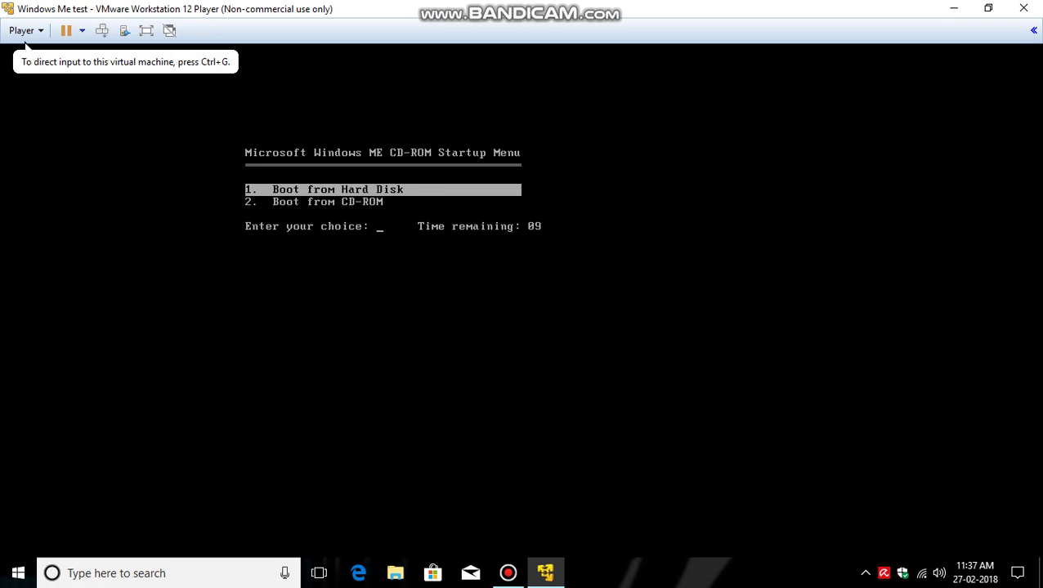
# Boot from the CD-ROM again and start Windows Setup from the CD
pyautogui.hotkey('ctrl', 'g')
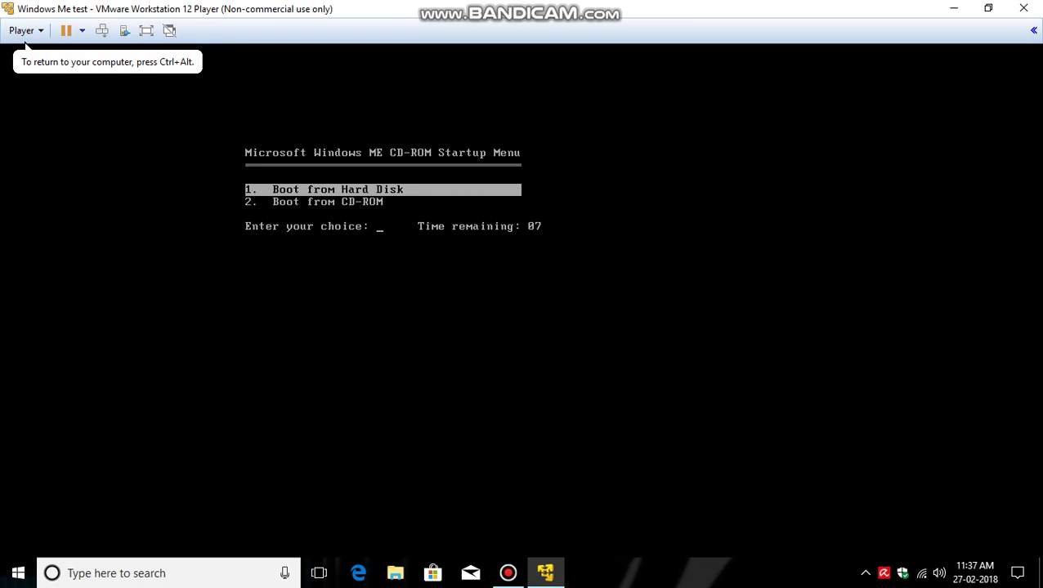
pyautogui.press('Down')
pyautogui.press('Return')
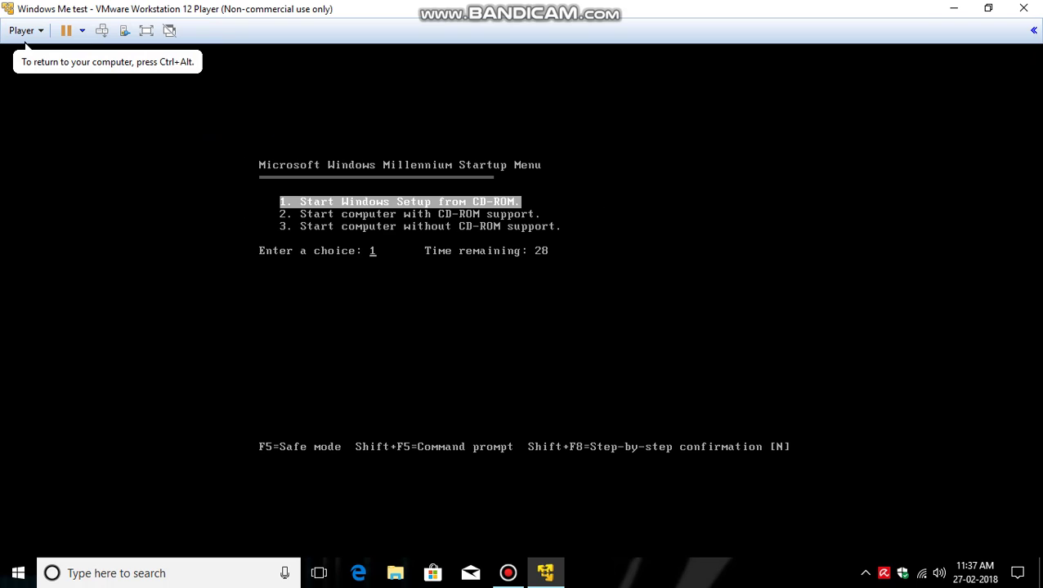
pyautogui.press('Return')
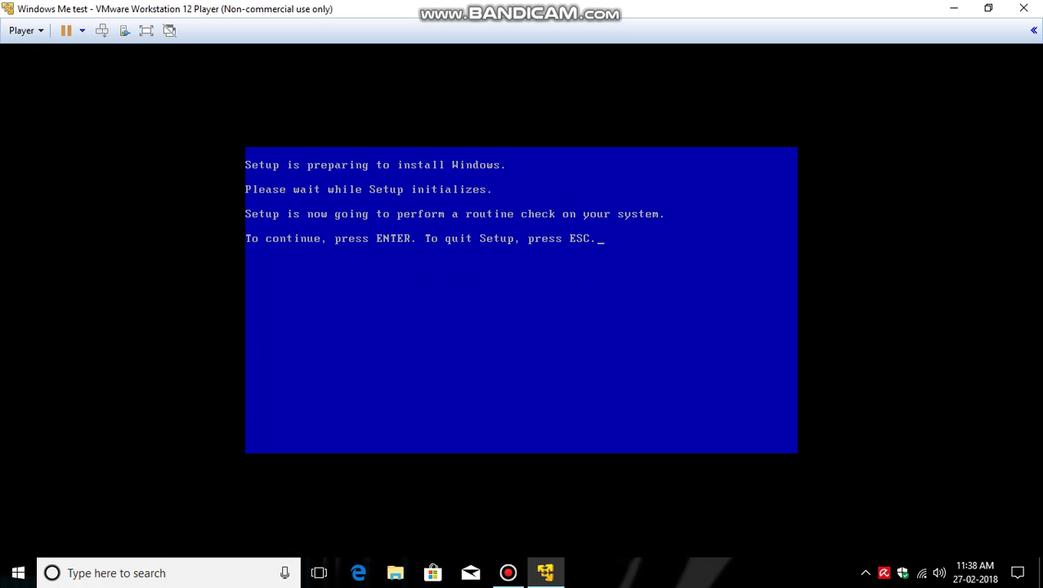
# Run the ScanDisk system check, begin the Setup wizard, and keep C:\WINDOWS as install folder
pyautogui.press('Return')
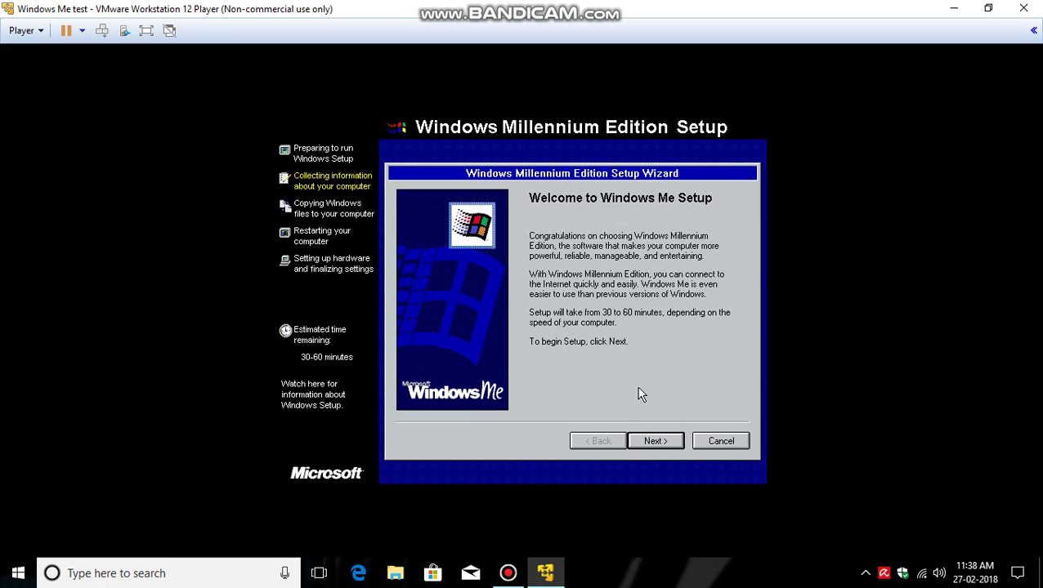
pyautogui.click(647, 446)
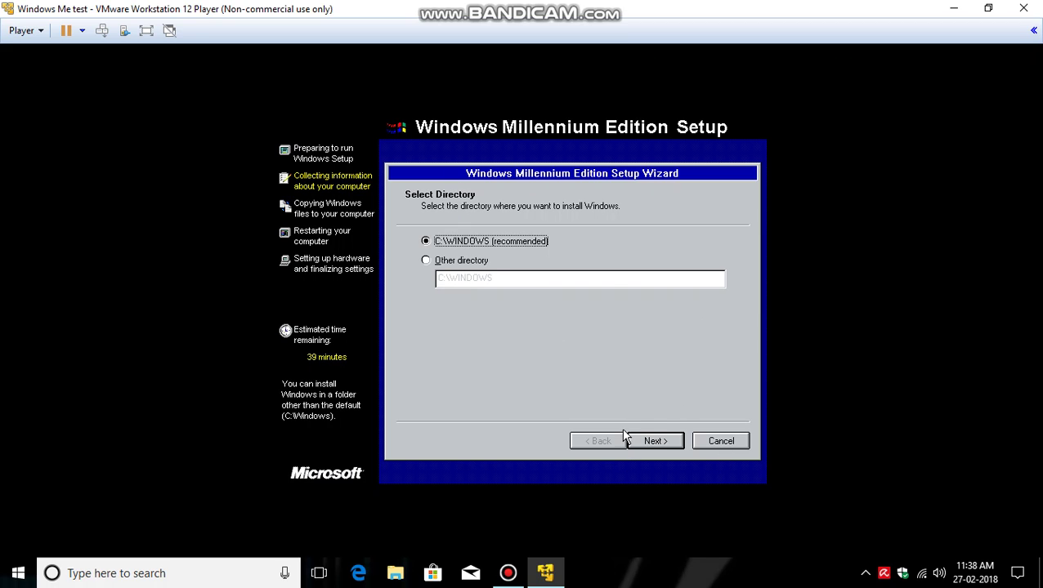
pyautogui.click(667, 442)
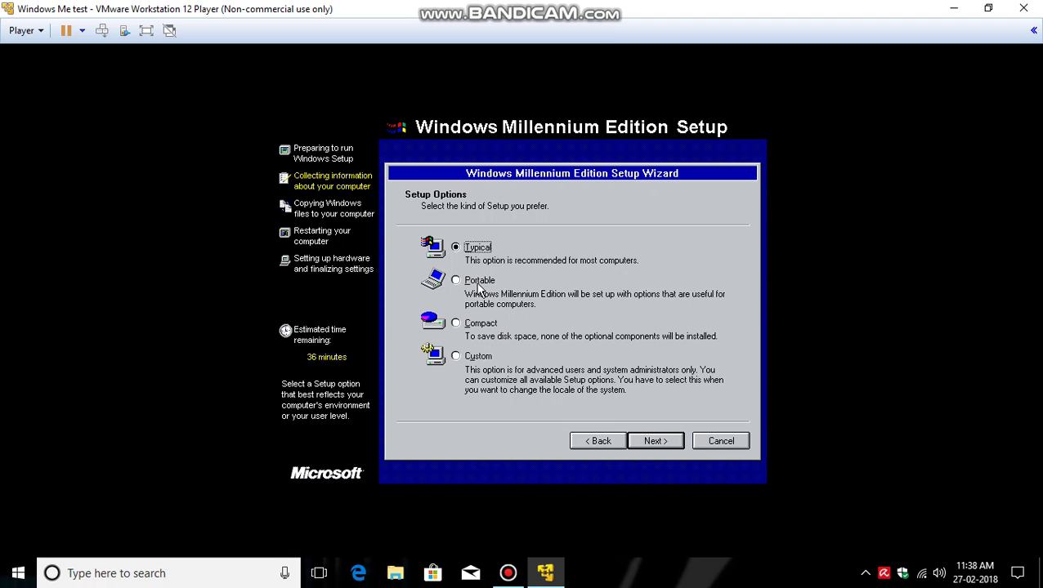
# Pick Portable setup with the most common components and name the computer vmwareme
pyautogui.click(478, 282)
pyautogui.click(658, 443)
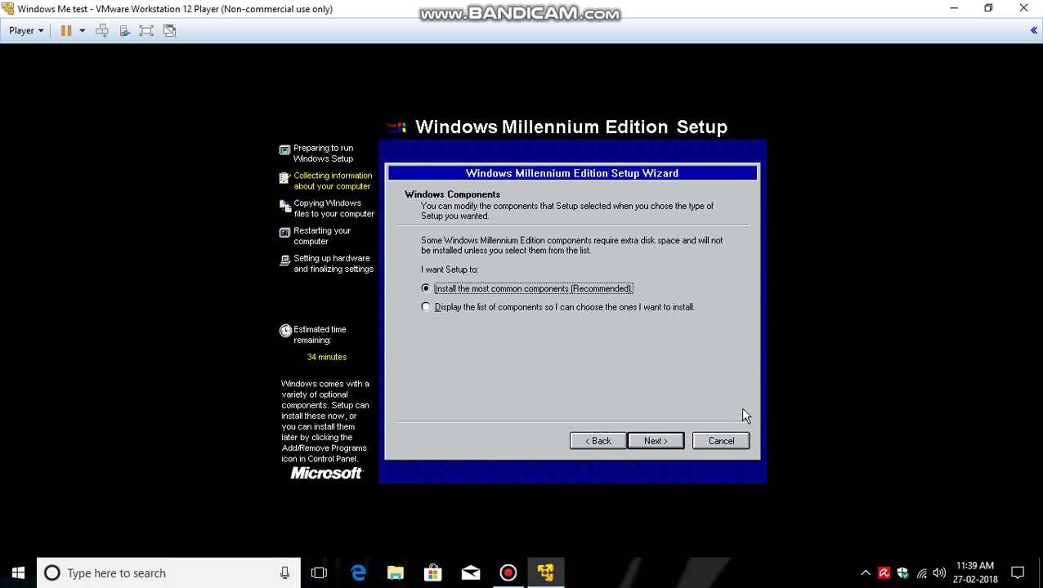
pyautogui.click(657, 441)
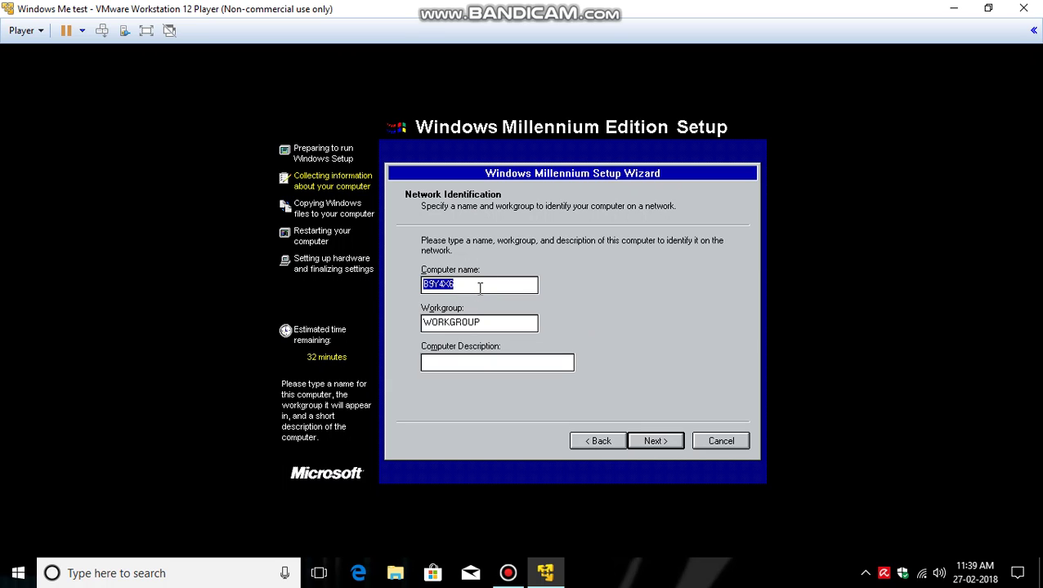
pyautogui.press('BackSpace')
pyautogui.write('vmware')
pyautogui.write(' win')
pyautogui.write('e')
# Accept the network identification details and choose India as the country
pyautogui.click(653, 442)
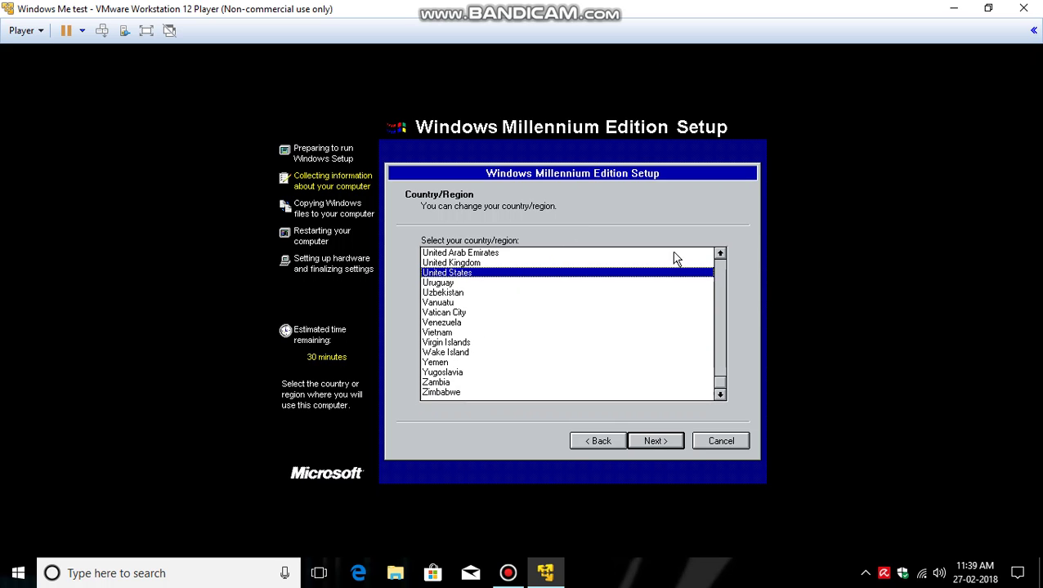
pyautogui.click(720, 254)
pyautogui.scroll(6, 567, 324)
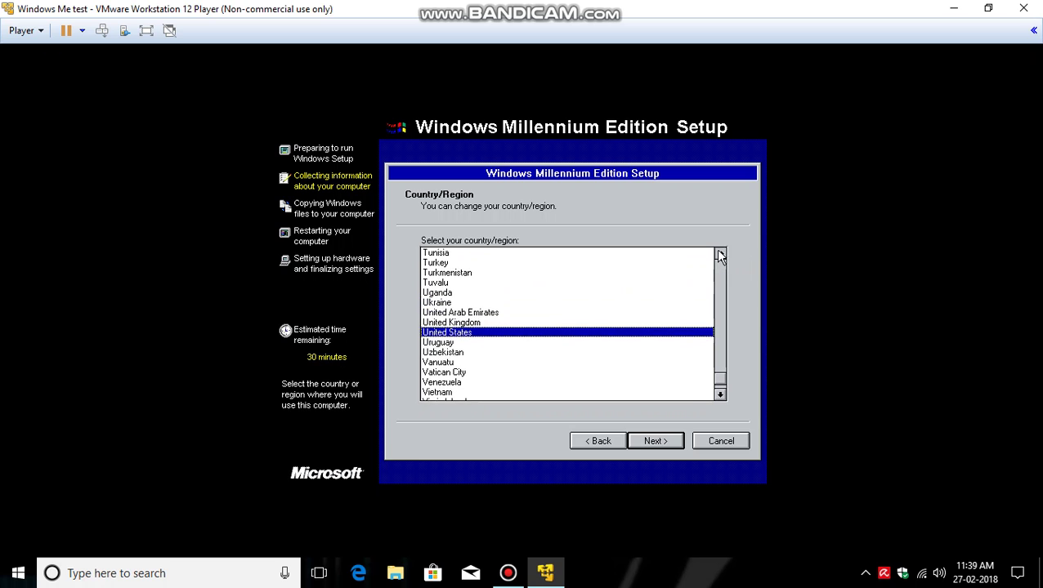
pyautogui.scroll(12, 567, 323)
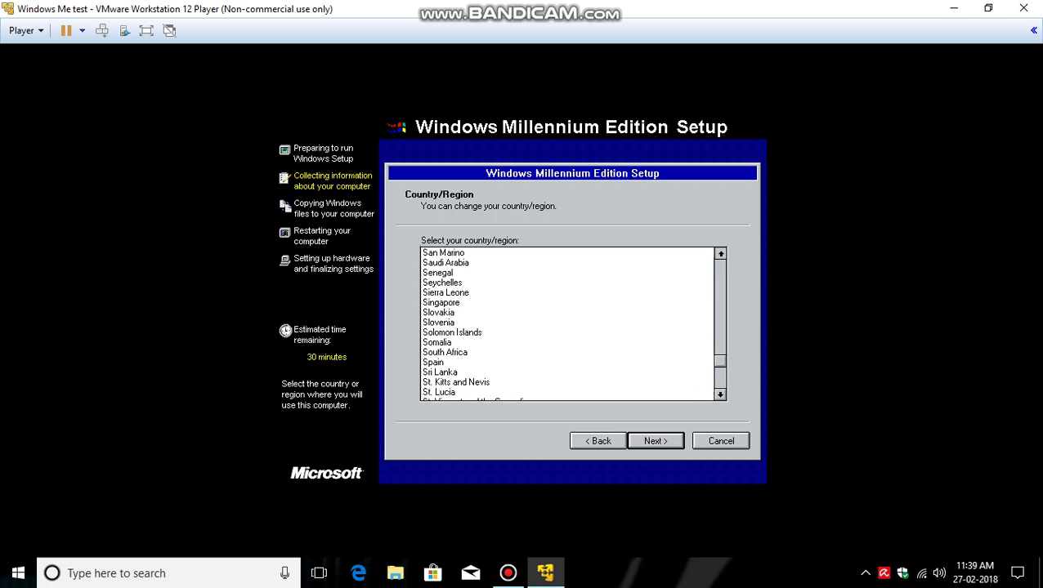
pyautogui.scroll(15, 567, 323)
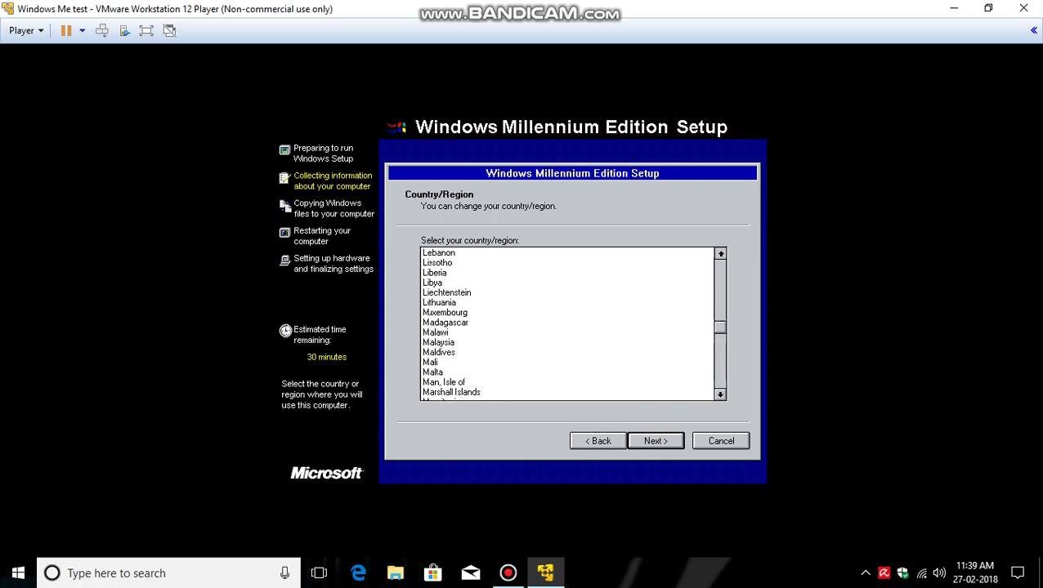
pyautogui.scroll(10, 567, 324)
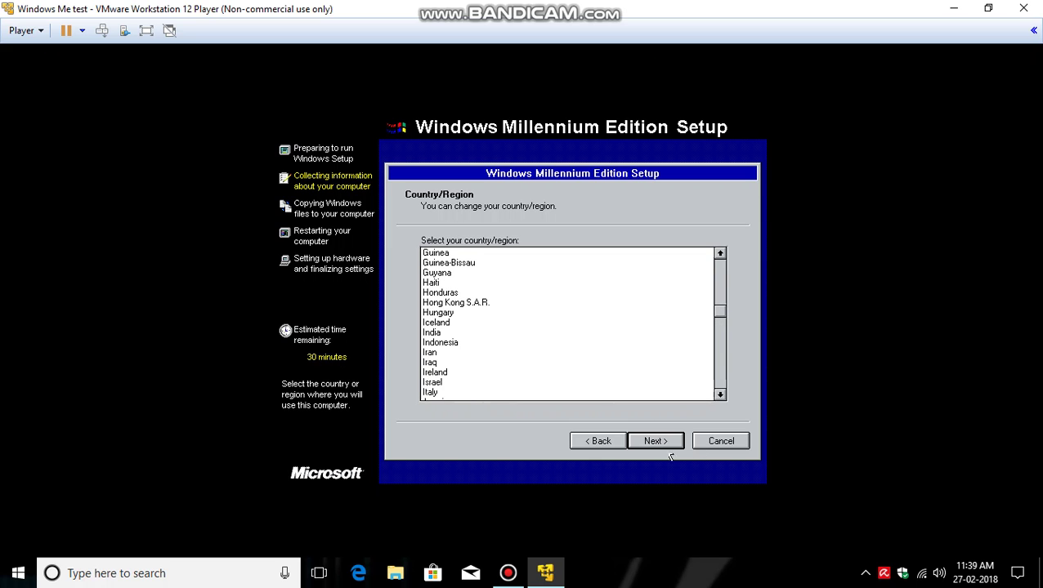
pyautogui.click(429, 334)
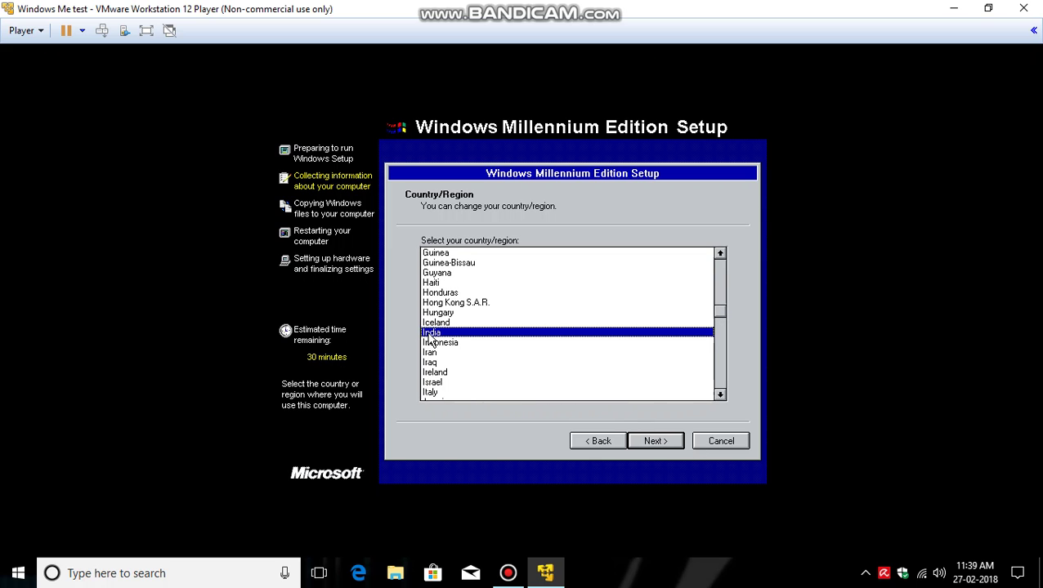
pyautogui.click(662, 446)
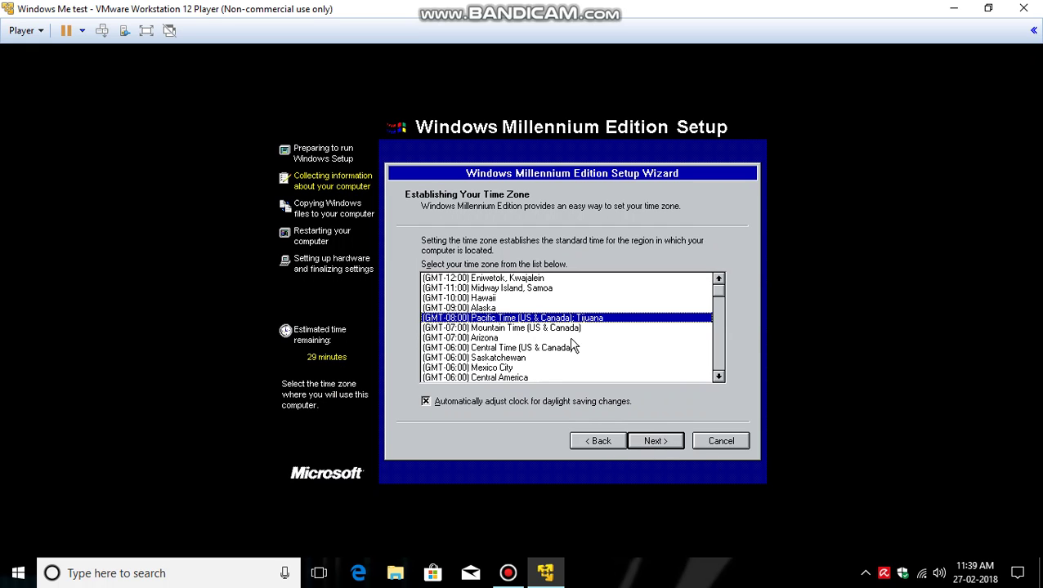
# Select the GMT+05:30 Calcutta, Chennai, Mumbai, New Delhi time zone to reach Ready to Begin Copying Files
pyautogui.click(719, 377)
pyautogui.click(718, 376)
pyautogui.click(718, 377)
pyautogui.scroll(-6, 719, 377)
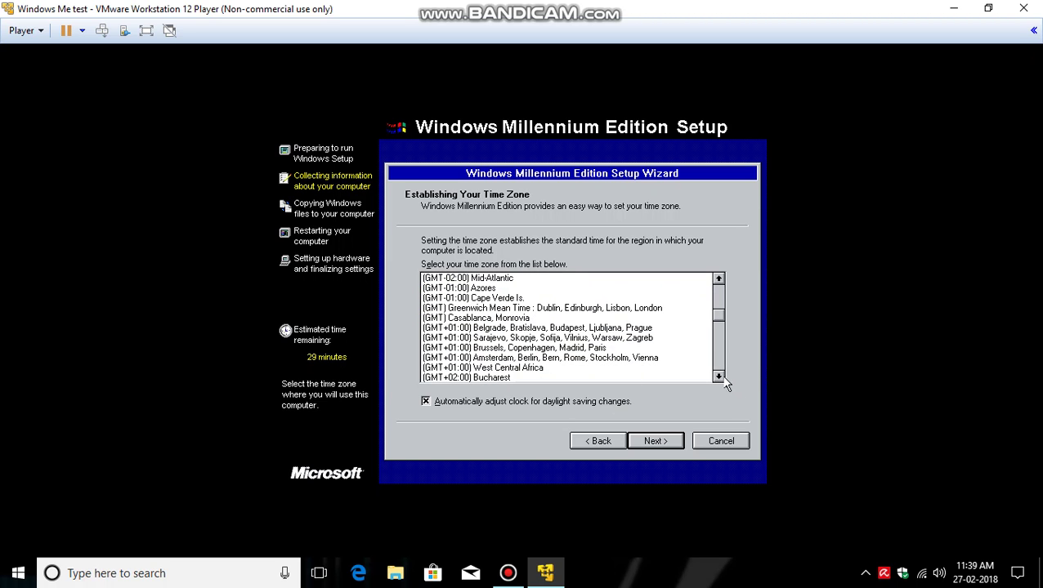
pyautogui.scroll(-4, 721, 378)
pyautogui.scroll(-4, 720, 378)
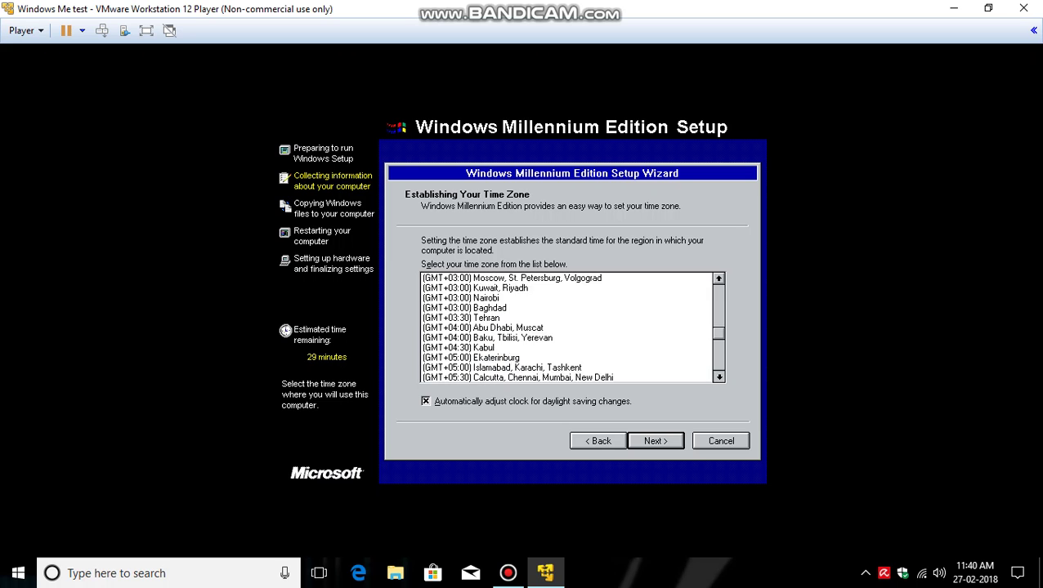
pyautogui.scroll(-1, 721, 378)
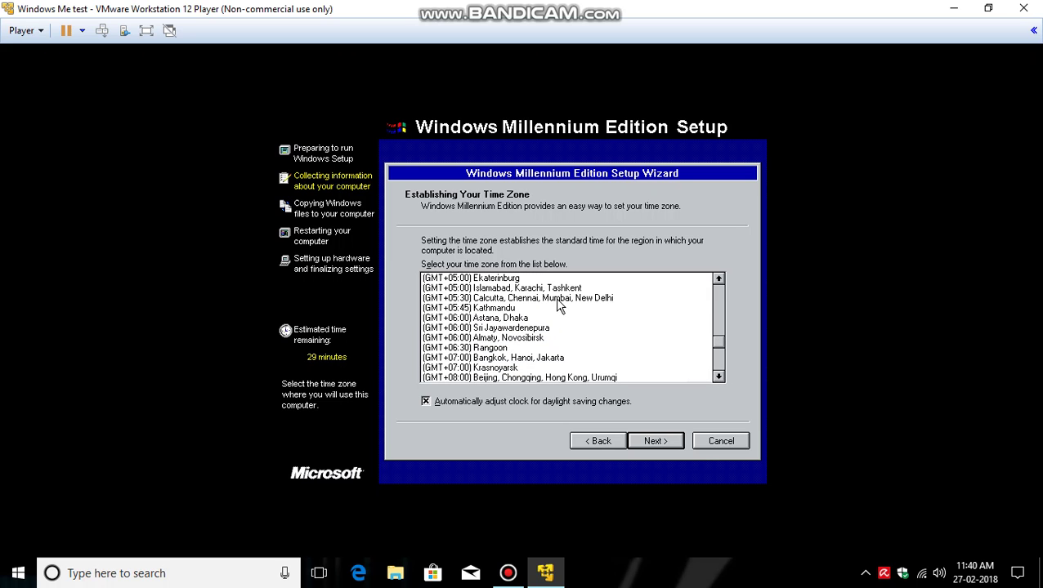
pyautogui.click(556, 298)
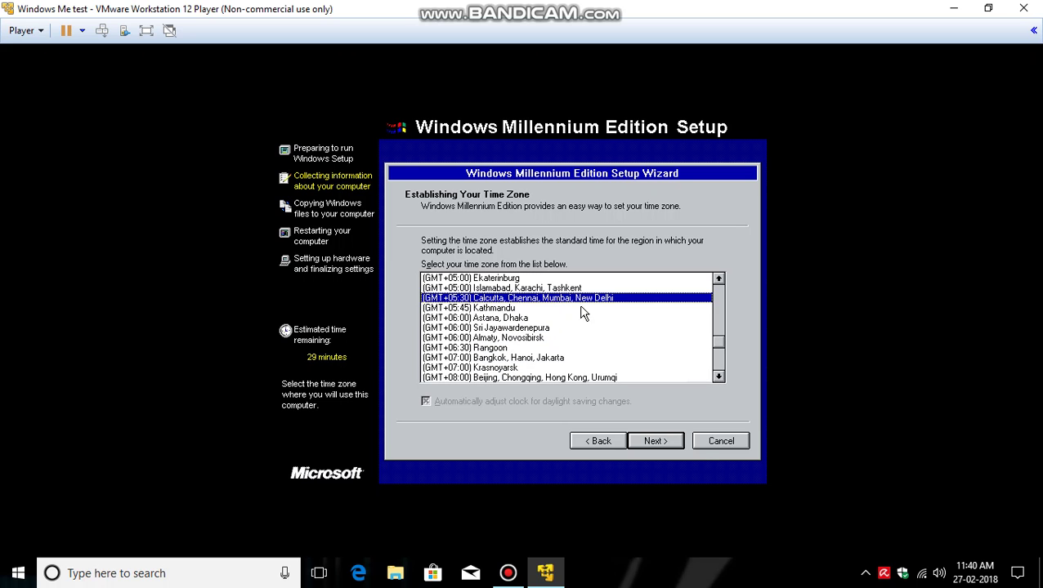
pyautogui.click(661, 442)
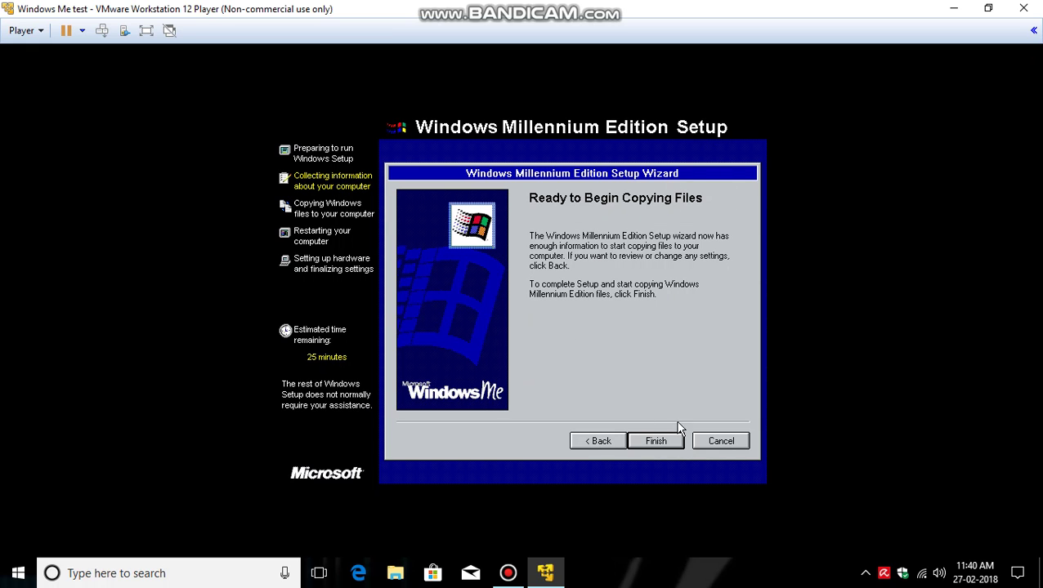
# Start copying the Windows Me files and let the copy run to 100%
pyautogui.click(657, 441)
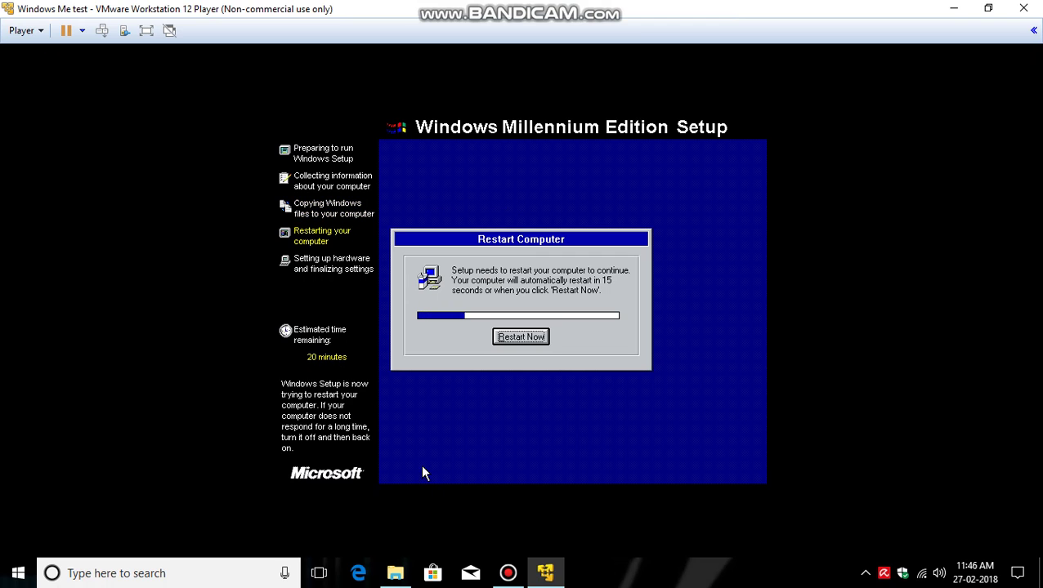
# Restart the Windows Me guest immediately instead of waiting for the countdown
pyautogui.click(527, 337)
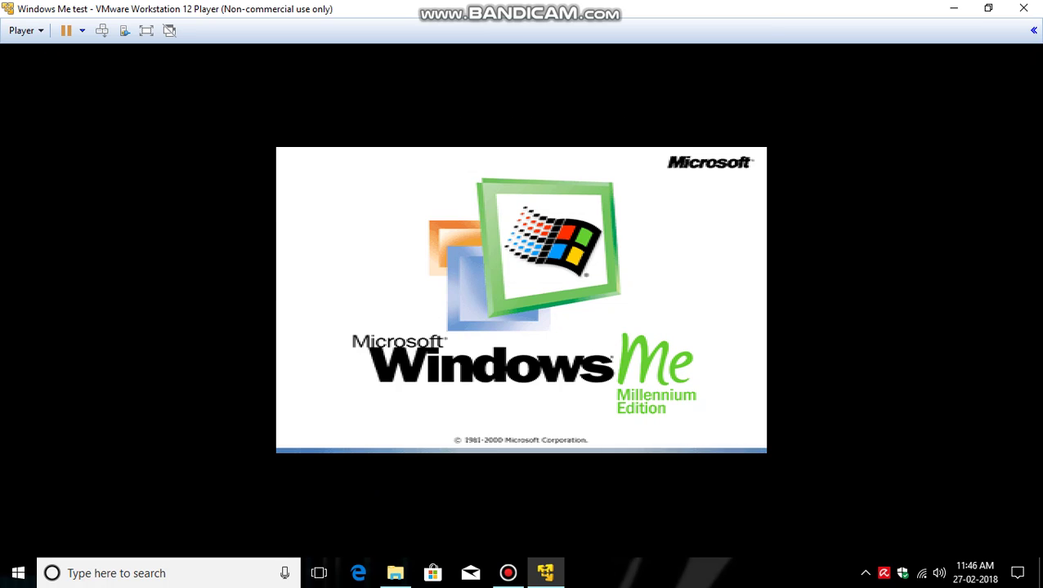